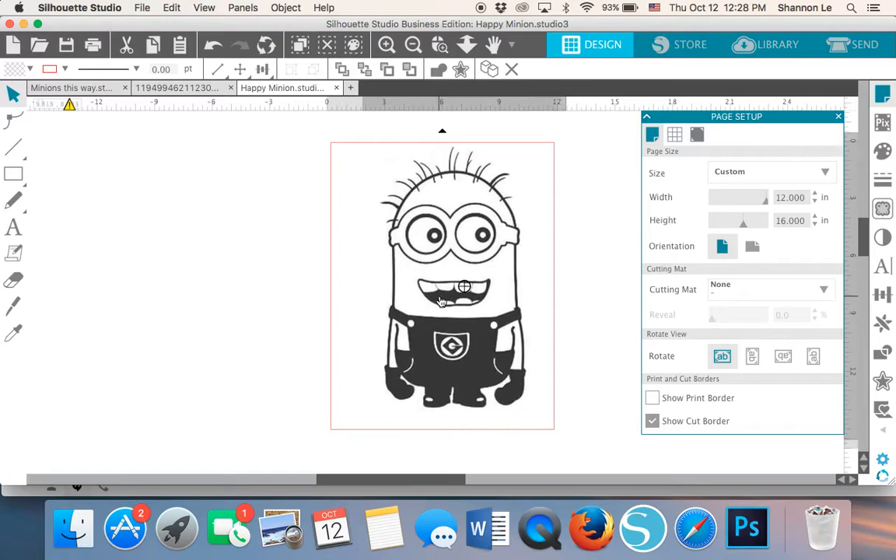
# Reposition the minion within the page and set the cutting mat to CAMEO 12 x 12 in.
pyautogui.moveTo(488, 279); pyautogui.dragTo(482, 290)
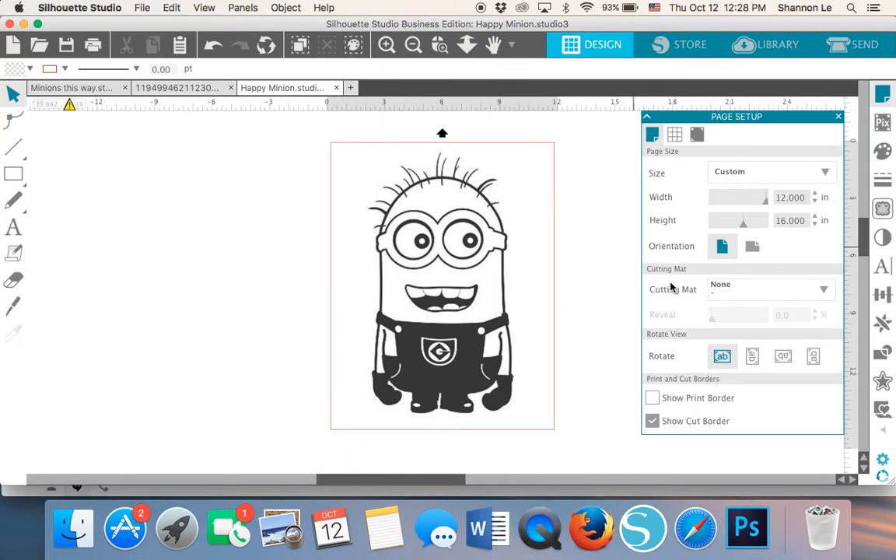
pyautogui.click(724, 293)
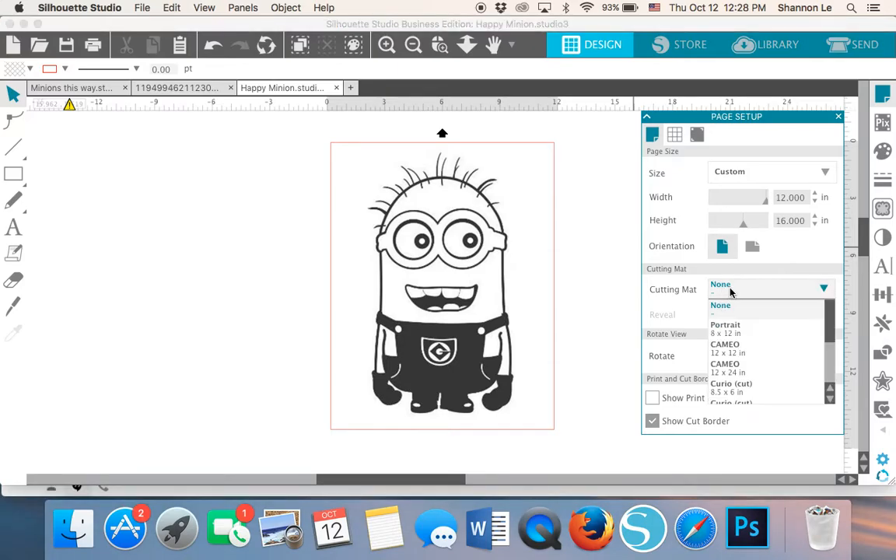
pyautogui.click(773, 352)
pyautogui.click(753, 291)
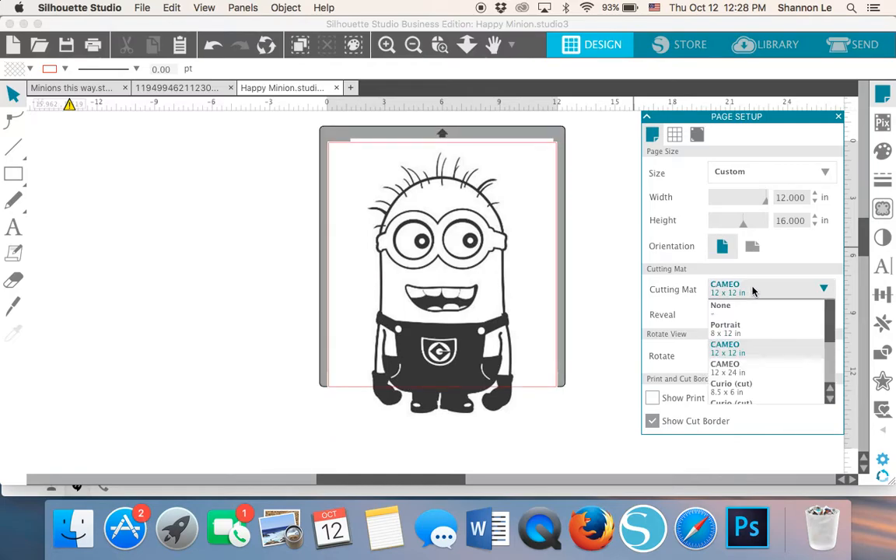
pyautogui.scroll(-2, 770, 361)
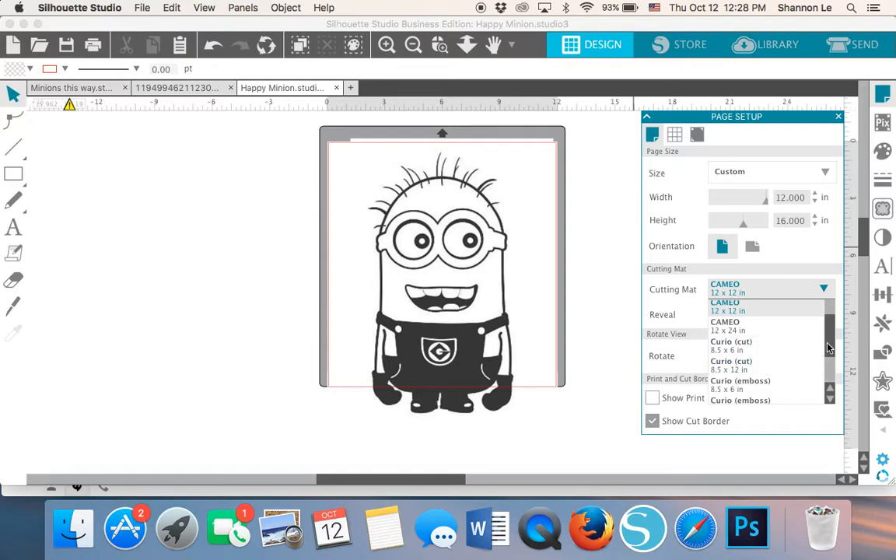
pyautogui.moveTo(834, 346)
pyautogui.mouseDown()
pyautogui.moveTo(840, 386)
pyautogui.moveTo(830, 329)
pyautogui.mouseUp()
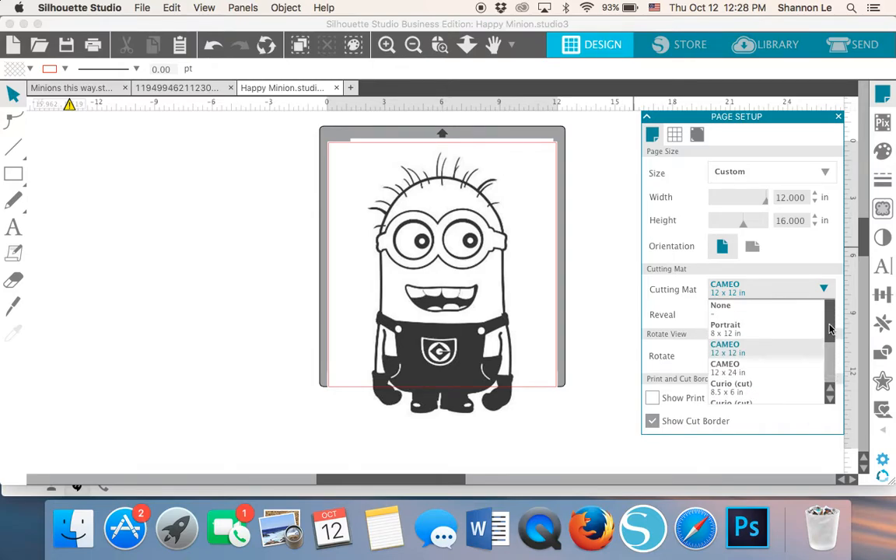
pyautogui.click(740, 351)
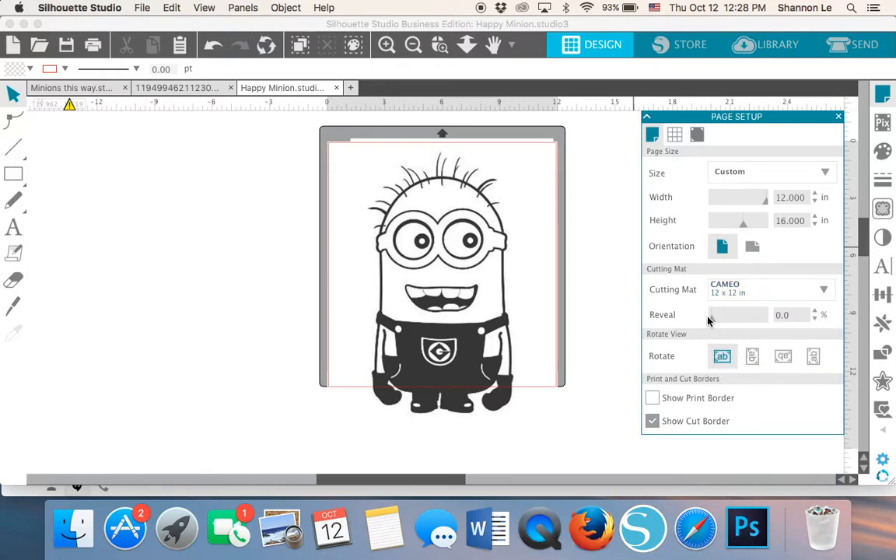
# Move the minion off the mat to its left side and raise the cutting mat reveal to 100%.
pyautogui.moveTo(714, 319); pyautogui.dragTo(746, 320)
pyautogui.moveTo(500, 278); pyautogui.dragTo(265, 256)
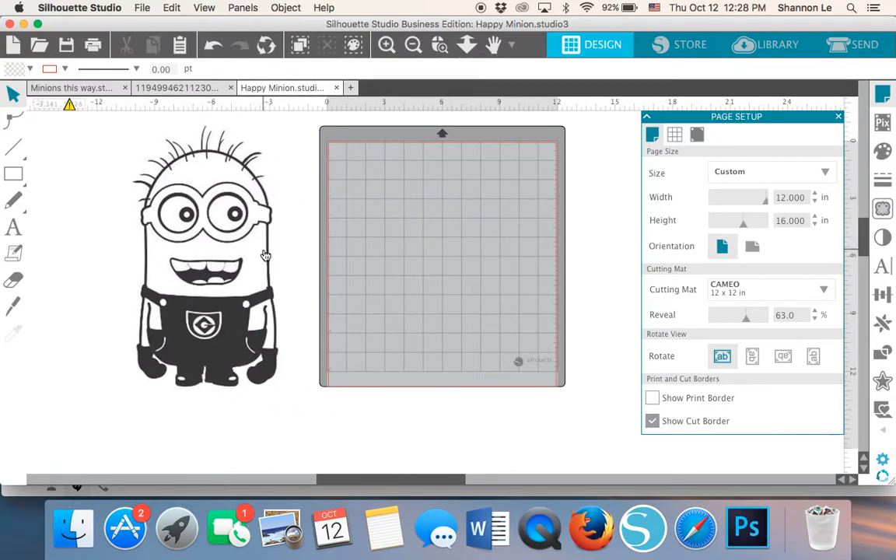
pyautogui.moveTo(751, 326); pyautogui.dragTo(773, 332)
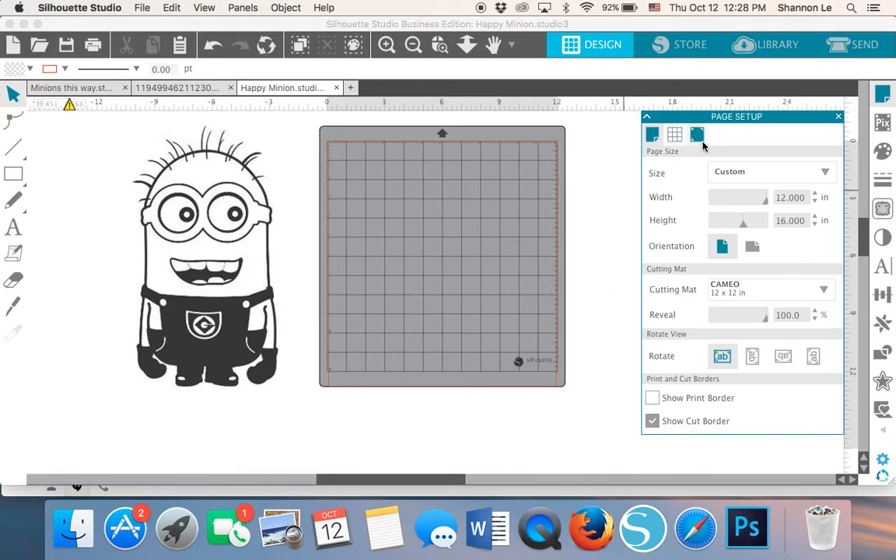
pyautogui.click(673, 140)
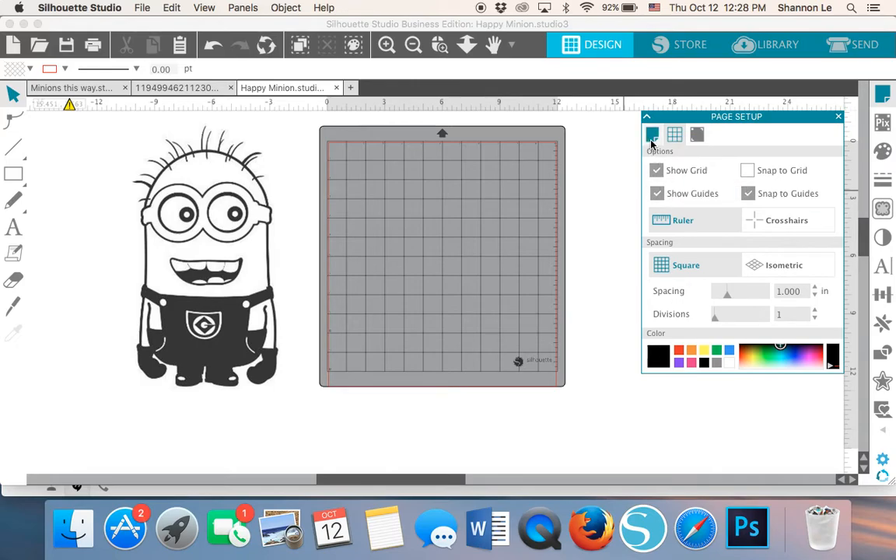
pyautogui.click(652, 136)
pyautogui.moveTo(765, 320)
pyautogui.mouseDown()
pyautogui.moveTo(700, 326)
pyautogui.moveTo(770, 325)
pyautogui.mouseUp()
# Try the crosshairs and the isometric grid, and return to a square grid without crosshairs.
pyautogui.click(675, 136)
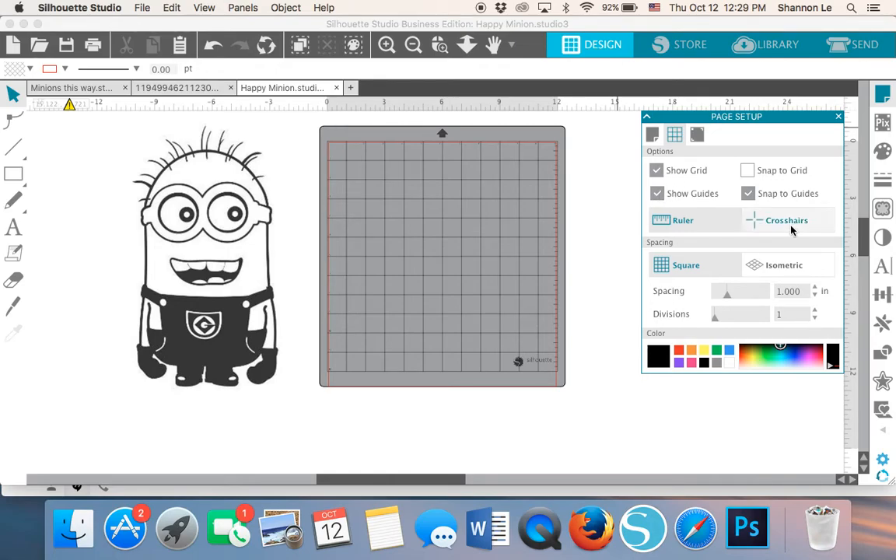
pyautogui.click(755, 220)
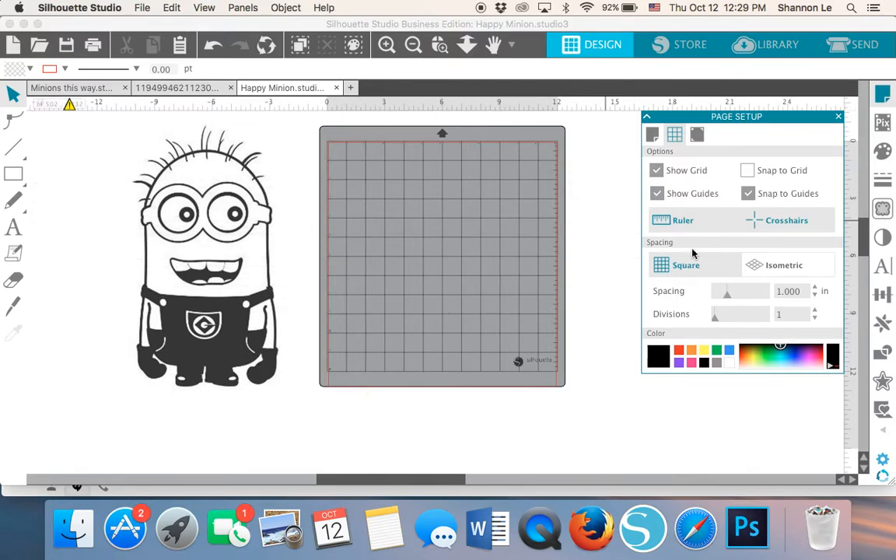
pyautogui.click(690, 226)
pyautogui.click(684, 227)
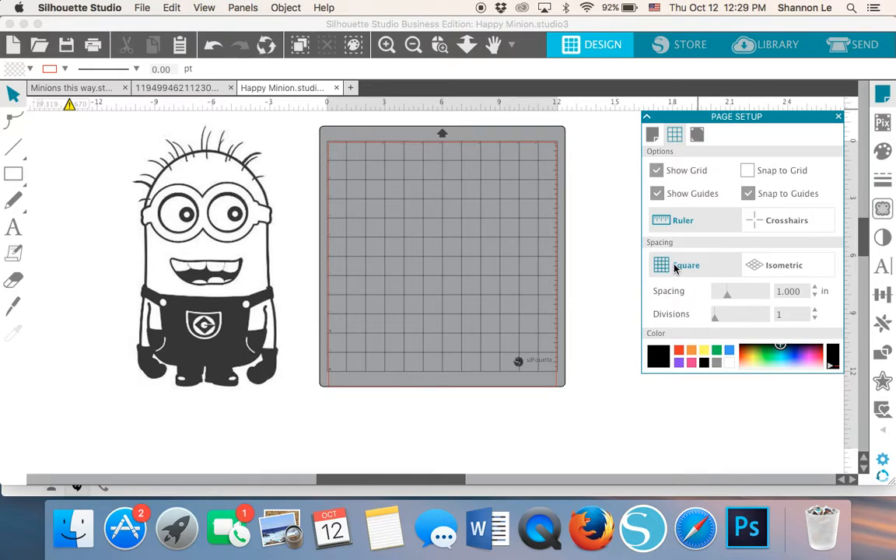
pyautogui.click(782, 266)
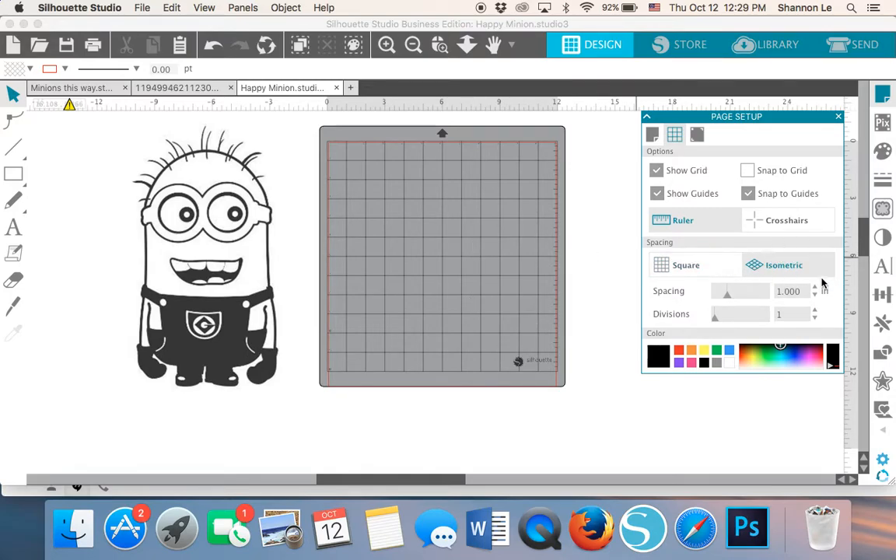
pyautogui.click(691, 270)
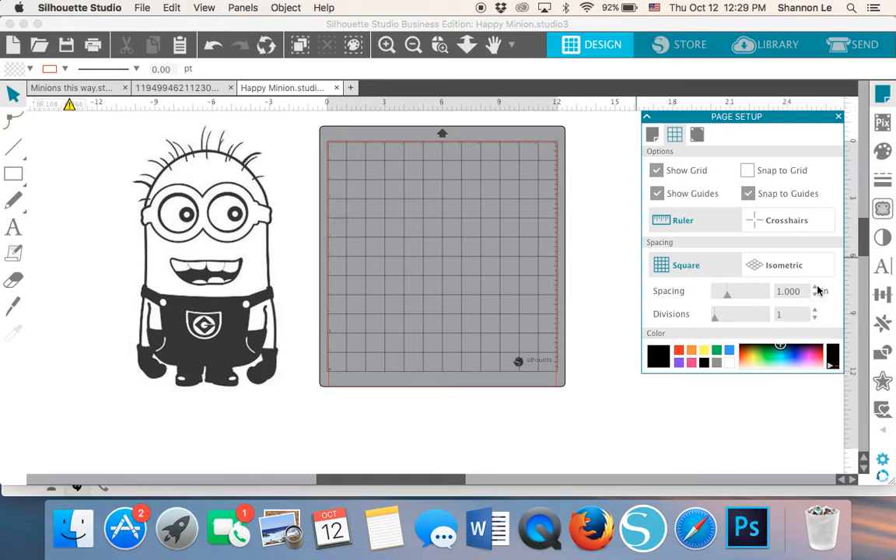
# Set the grid spacing to 2 in and the number of divisions to 11.
pyautogui.moveTo(782, 291); pyautogui.dragTo(772, 292)
pyautogui.write('2')
pyautogui.press('Return')
pyautogui.moveTo(796, 297); pyautogui.dragTo(735, 295)
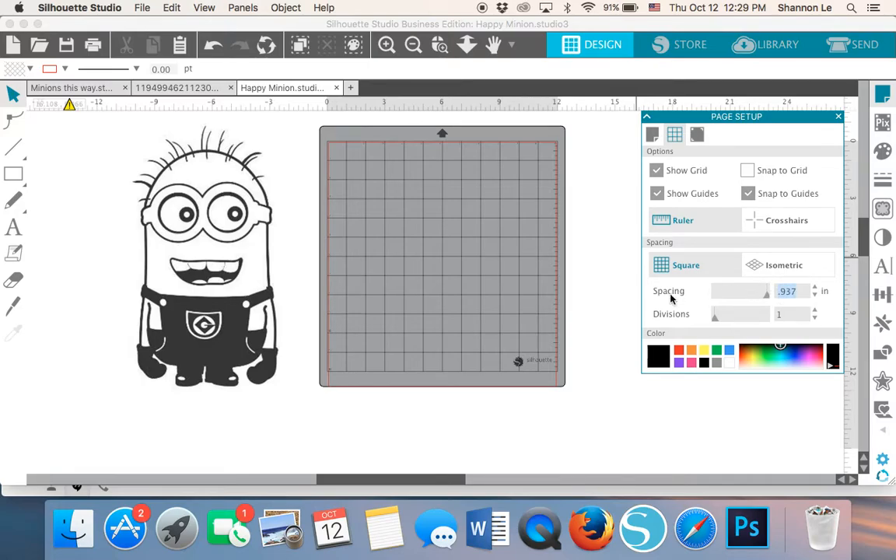
pyautogui.write('2')
pyautogui.press('Return')
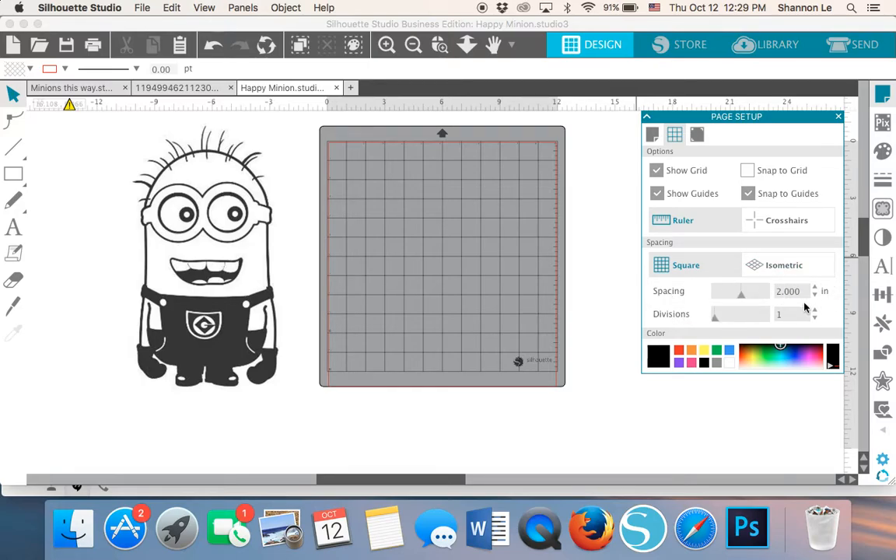
pyautogui.moveTo(714, 319); pyautogui.dragTo(736, 323)
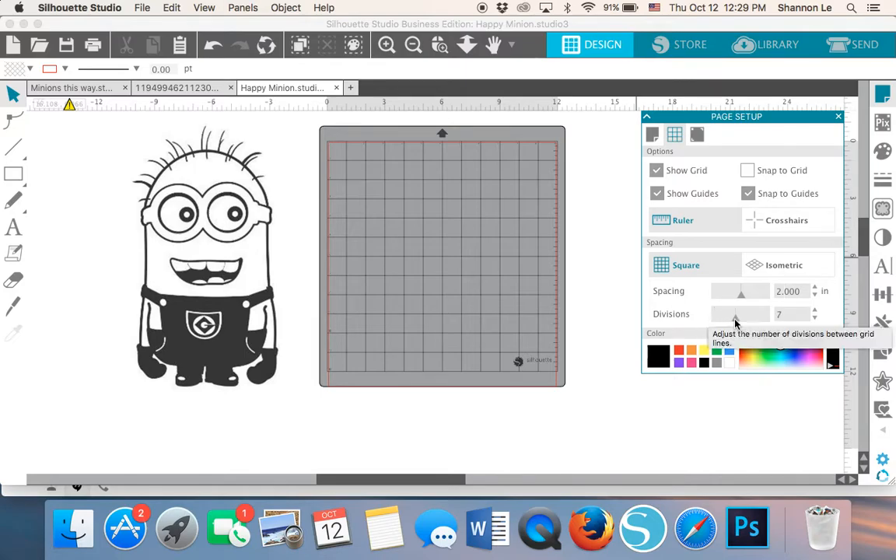
# Compare the isometric grid with the square one, and reset the grid spacing to 1 in with 1 division.
pyautogui.click(792, 264)
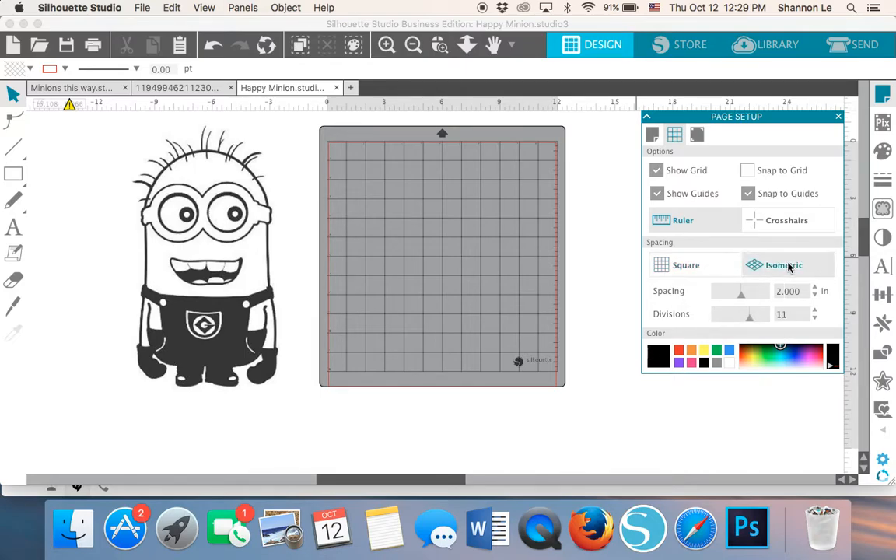
pyautogui.click(720, 266)
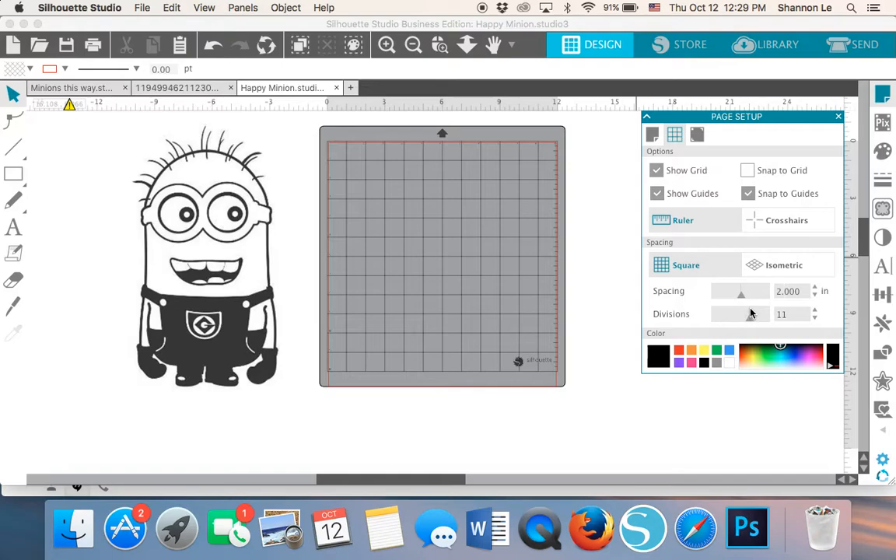
pyautogui.moveTo(745, 303)
pyautogui.mouseDown()
pyautogui.moveTo(708, 297)
pyautogui.moveTo(752, 317)
pyautogui.mouseUp()
pyautogui.moveTo(714, 296); pyautogui.dragTo(689, 282)
pyautogui.write('1')
pyautogui.press('Return')
# Turn on registration marks in the Type 1 style for CAMEO, Portrait and Curio.
pyautogui.click(697, 135)
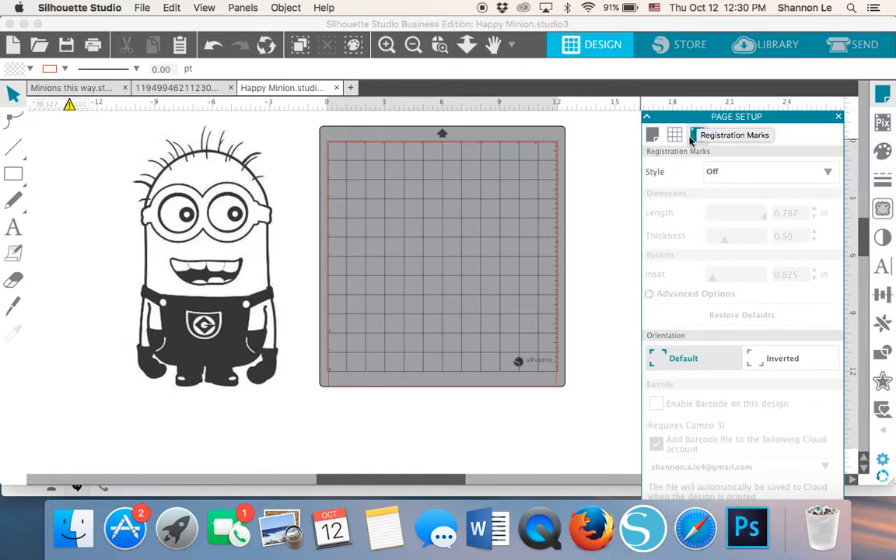
pyautogui.click(733, 171)
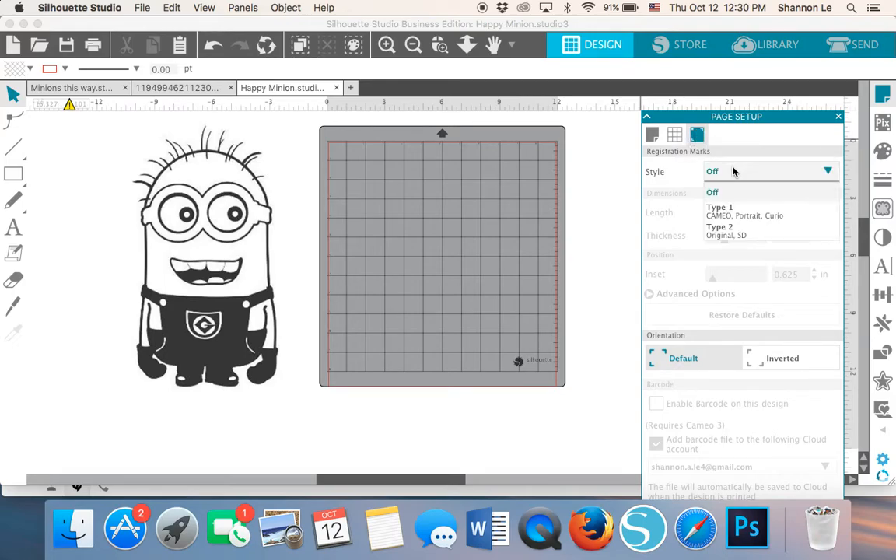
pyautogui.click(742, 222)
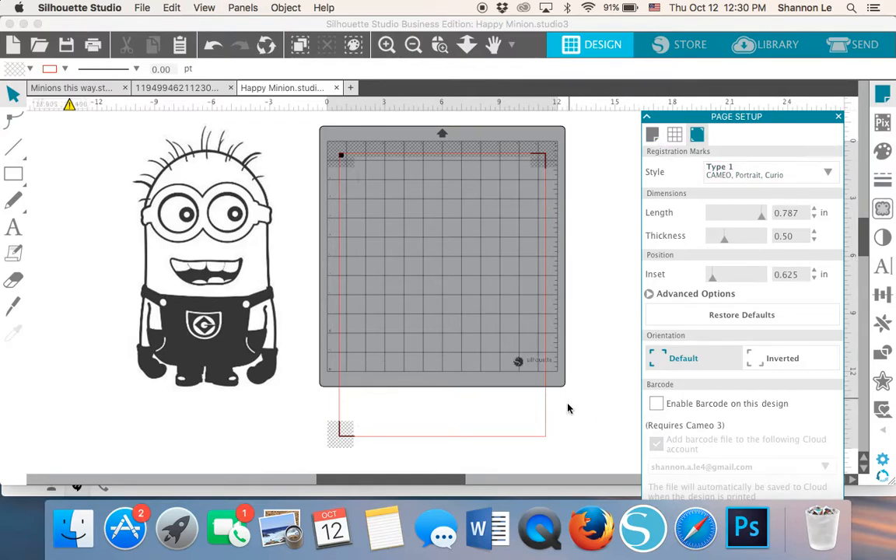
# Set the page size to Letter (8.5 x 11.0 in).
pyautogui.click(654, 135)
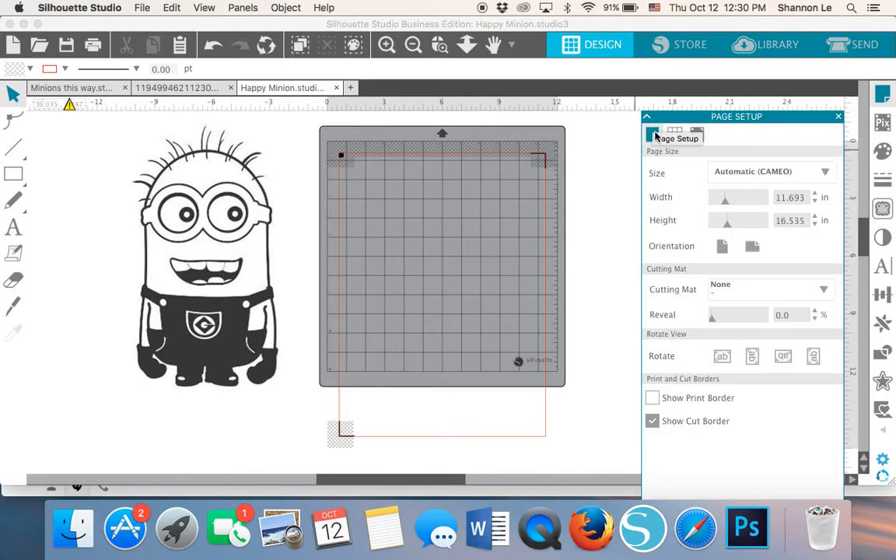
pyautogui.click(774, 175)
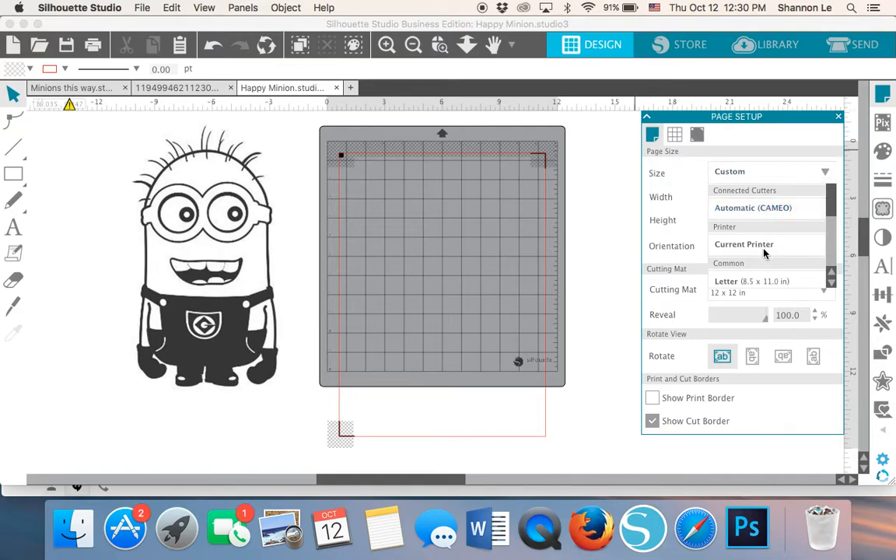
pyautogui.click(768, 283)
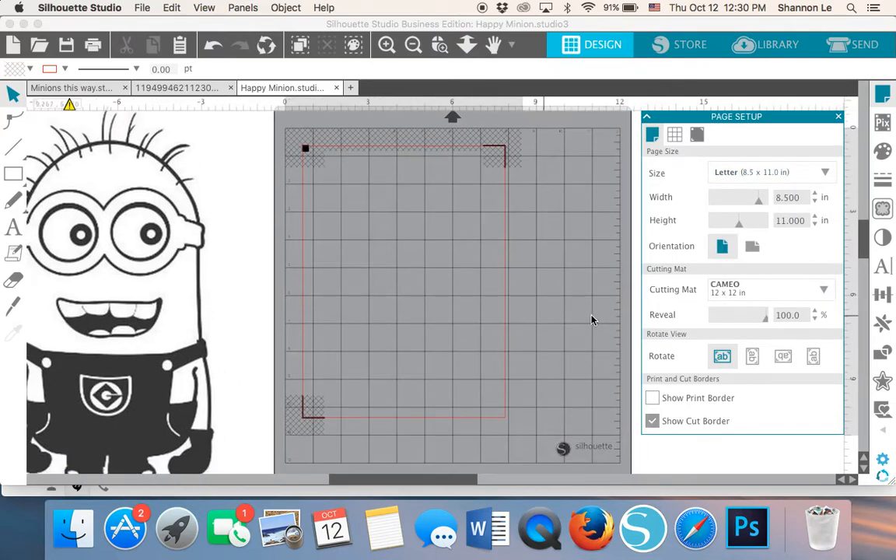
# Lower the cutting mat reveal to 24% and hide the page grid.
pyautogui.moveTo(767, 322); pyautogui.dragTo(733, 322)
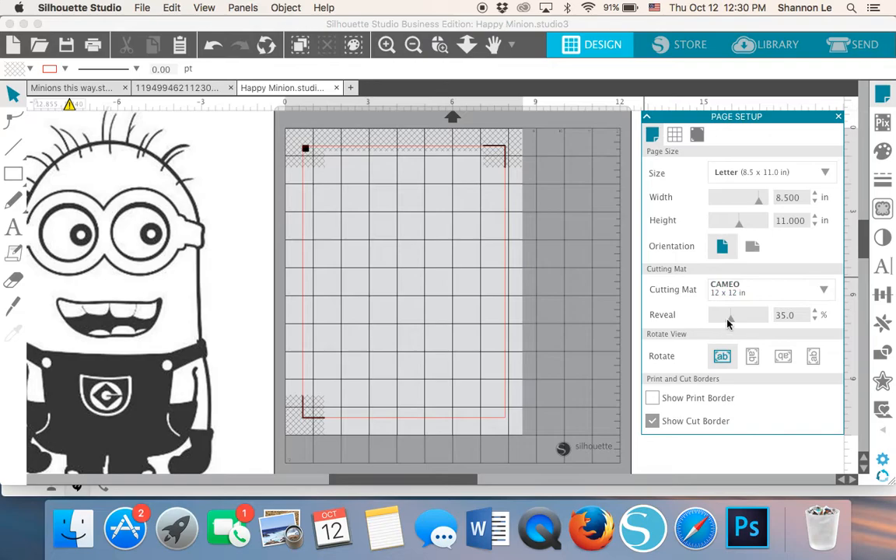
pyautogui.moveTo(732, 324); pyautogui.dragTo(726, 326)
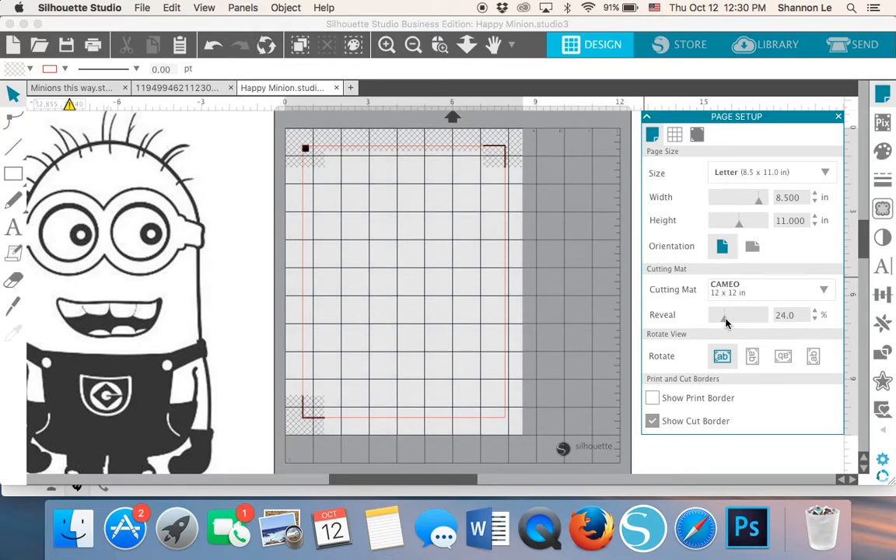
pyautogui.click(676, 136)
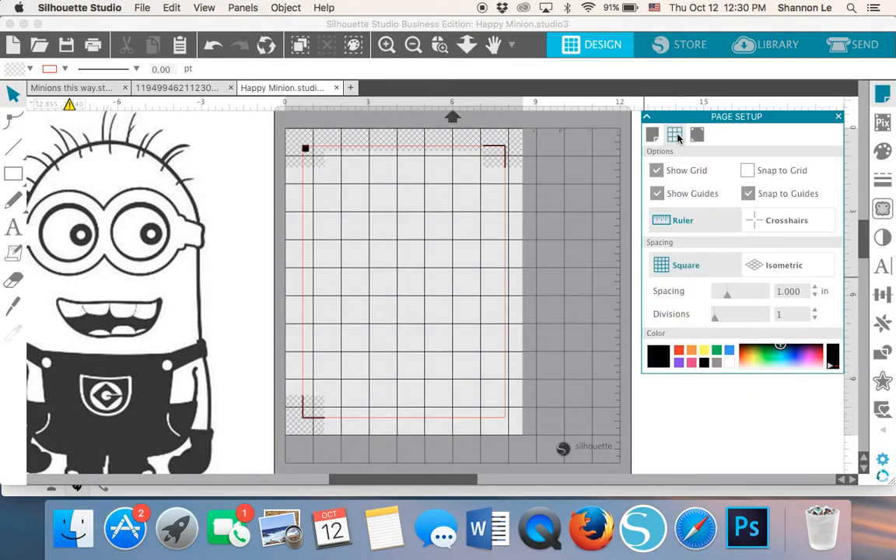
pyautogui.click(657, 172)
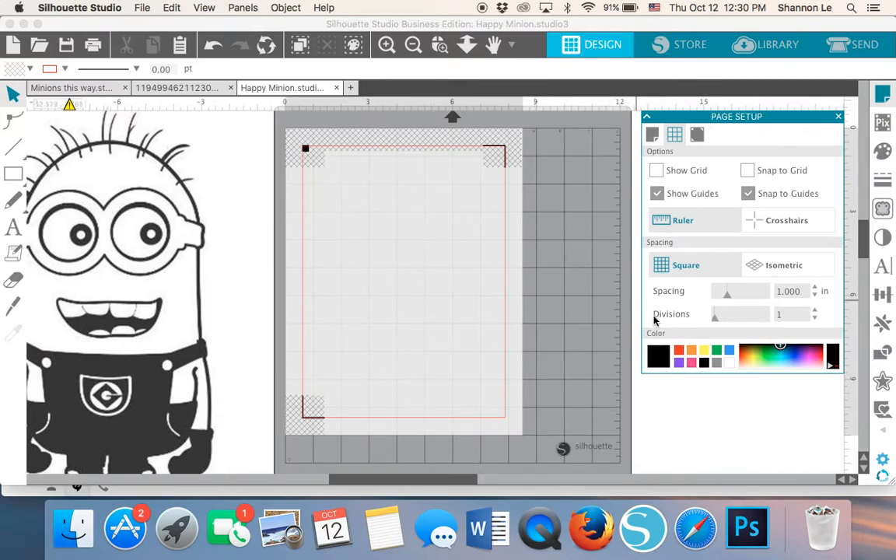
# Shorten the registration marks to 0.375 in as a trial, and set their length to 0.750 in.
pyautogui.click(697, 136)
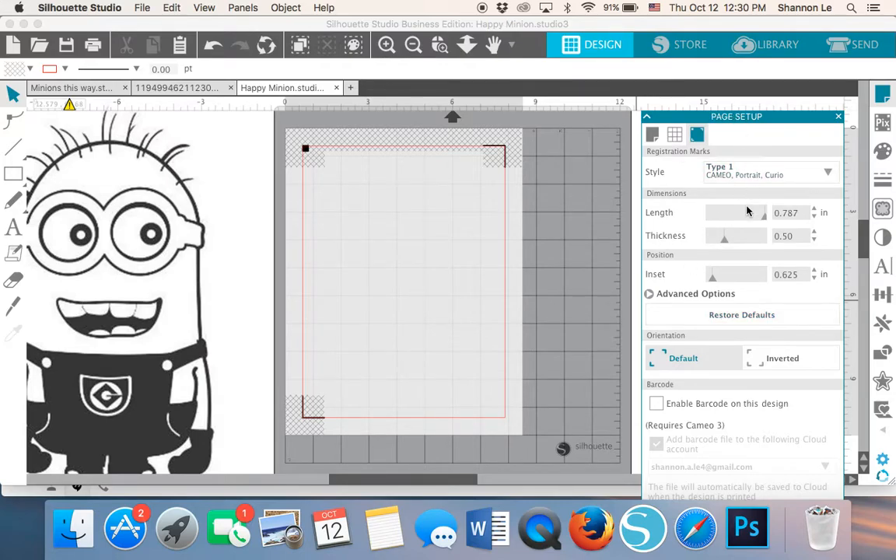
pyautogui.moveTo(766, 222); pyautogui.dragTo(724, 228)
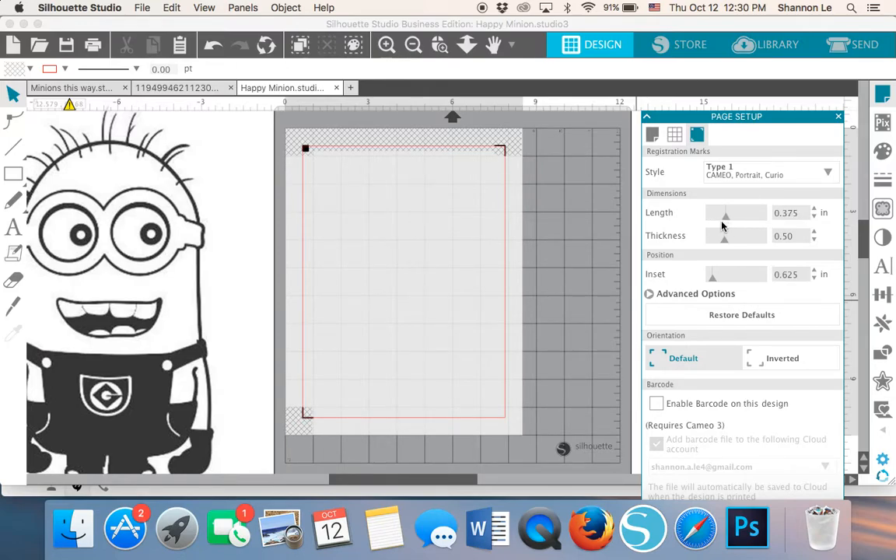
pyautogui.moveTo(726, 216); pyautogui.dragTo(772, 222)
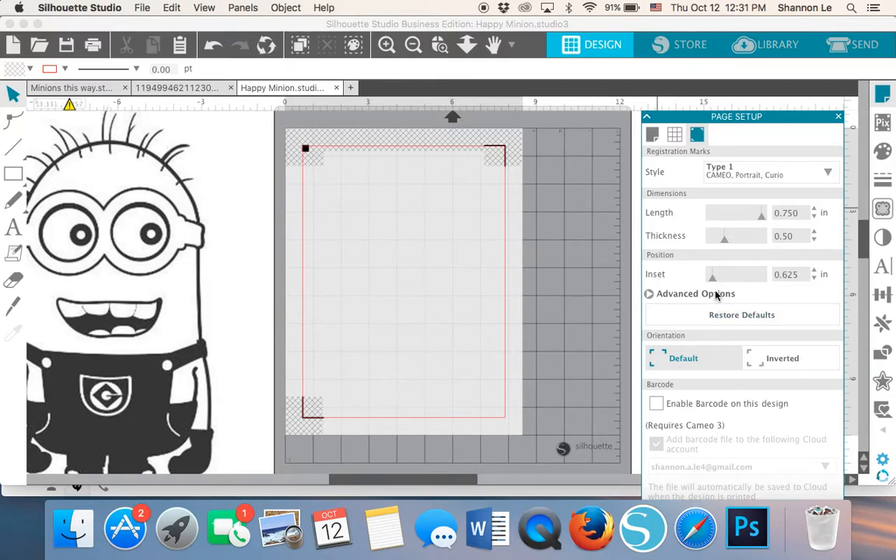
# Reveal the separate inset settings for each side, and try the inverted registration mark orientation before restoring Default.
pyautogui.click(670, 295)
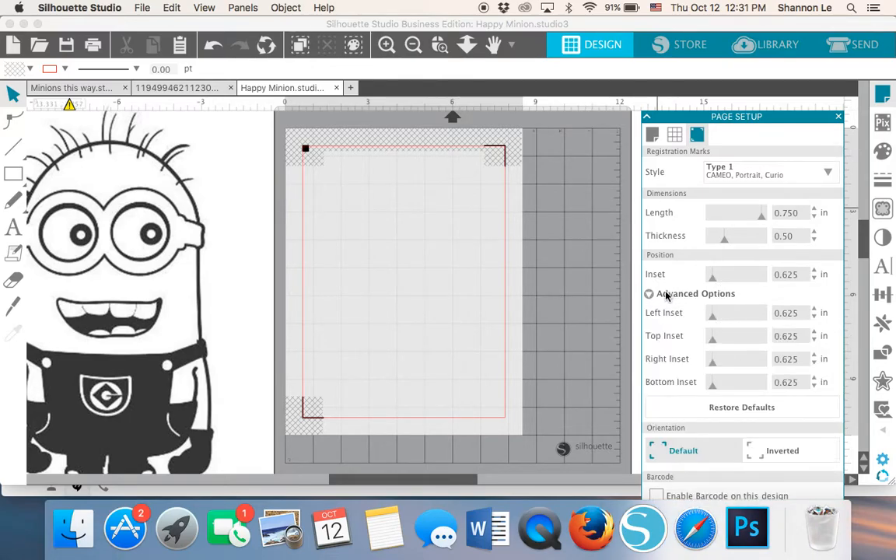
pyautogui.click(650, 295)
pyautogui.click(651, 297)
pyautogui.click(749, 455)
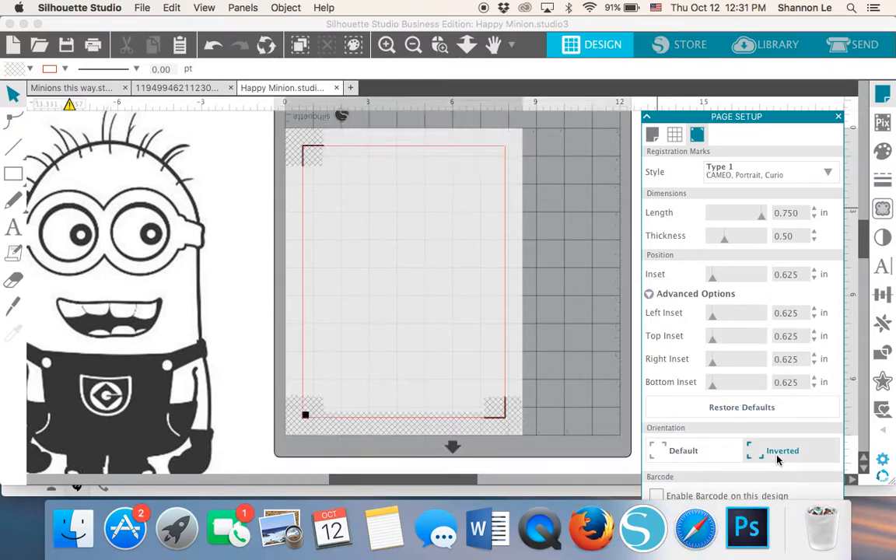
pyautogui.click(700, 459)
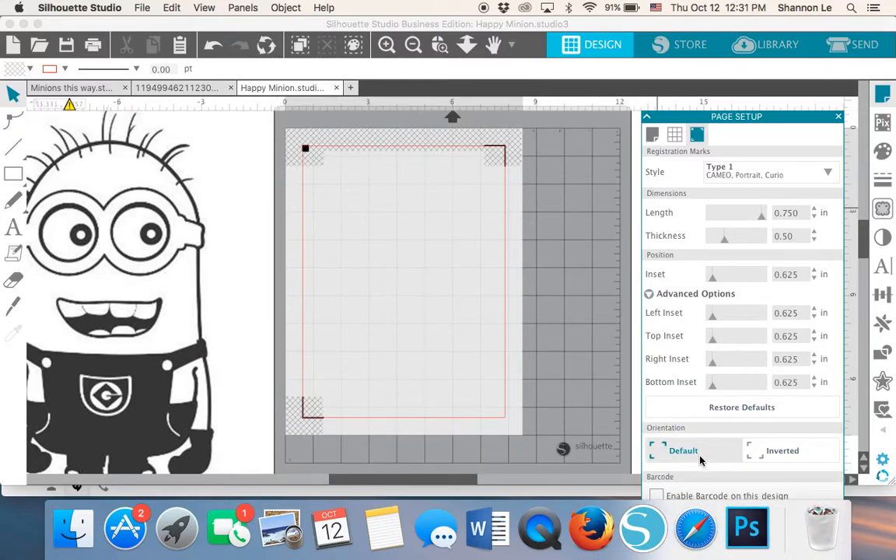
# Try the landscape orientation for the Letter page, and restore portrait.
pyautogui.click(652, 134)
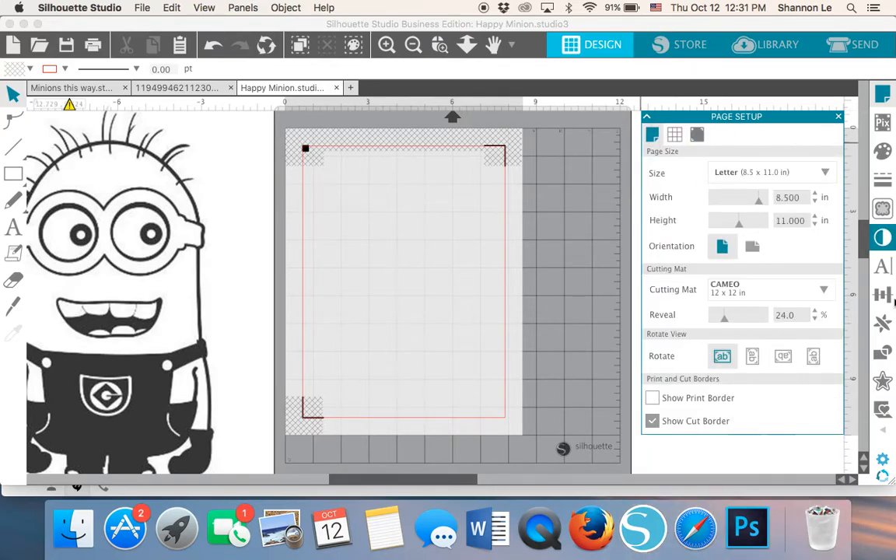
pyautogui.click(414, 46)
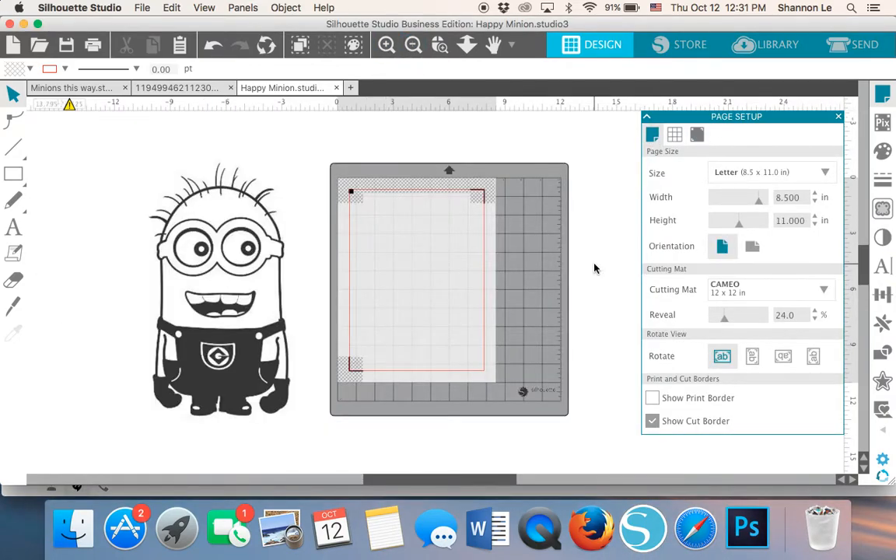
pyautogui.hscroll(3, 595, 268)
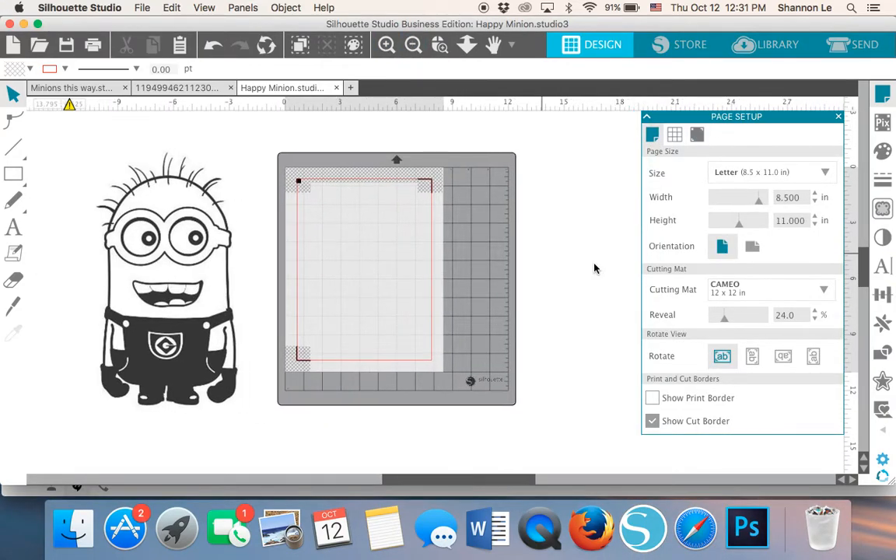
pyautogui.click(751, 247)
pyautogui.click(722, 248)
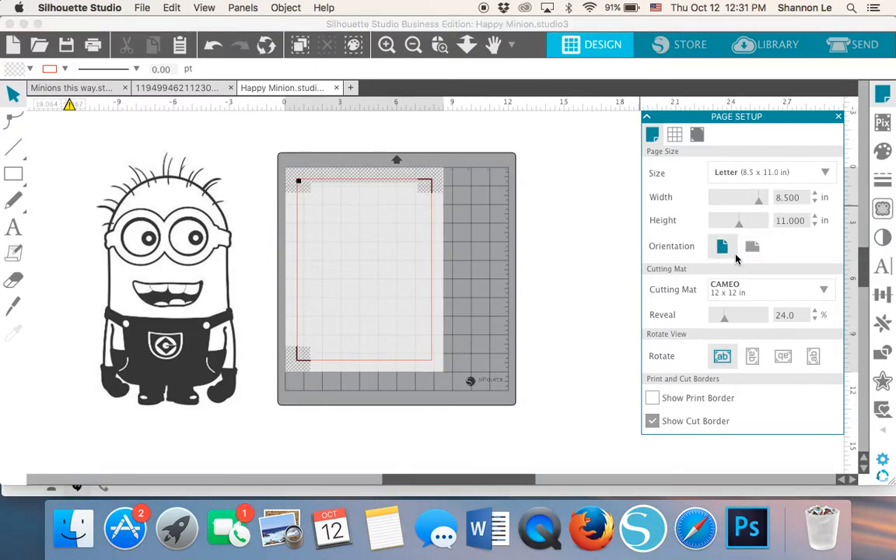
pyautogui.click(760, 252)
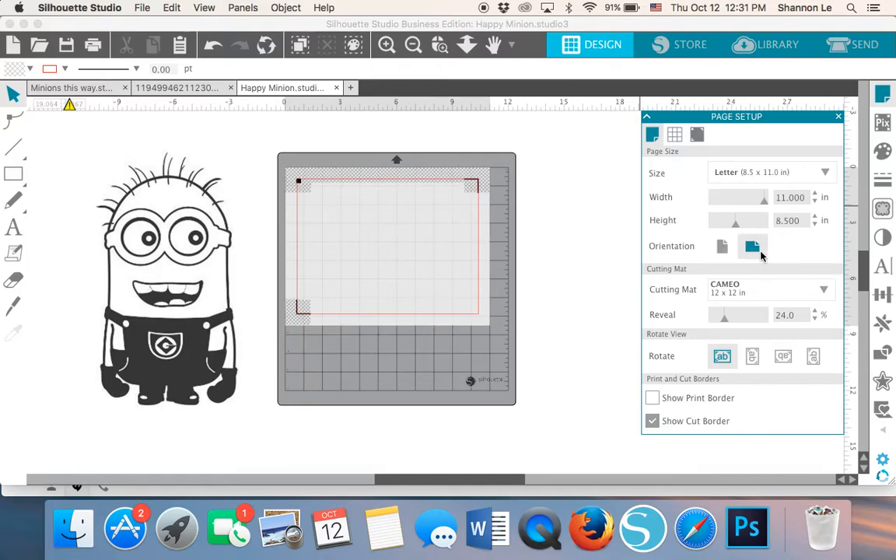
pyautogui.click(722, 247)
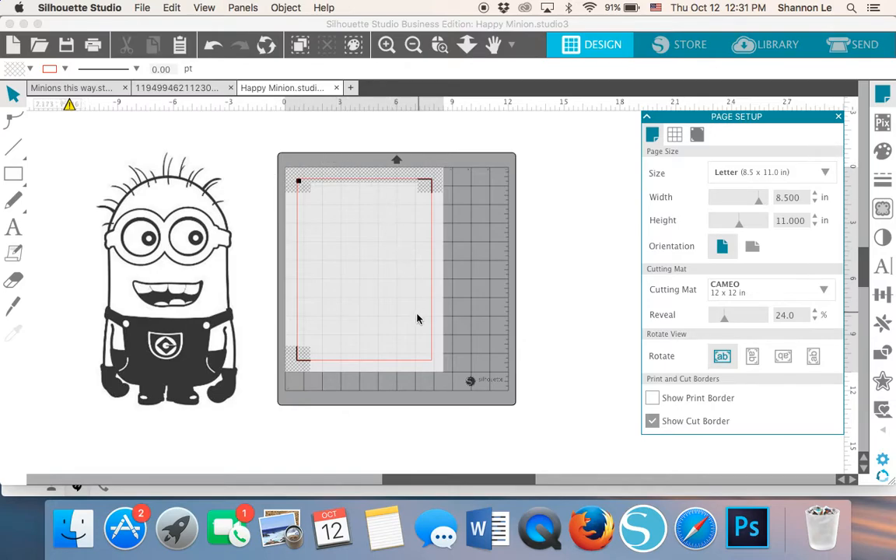
# Nudge the minion image beside the cutting mat and set the page orientation to landscape.
pyautogui.moveTo(182, 262); pyautogui.dragTo(197, 260)
pyautogui.scroll(1, 191, 197)
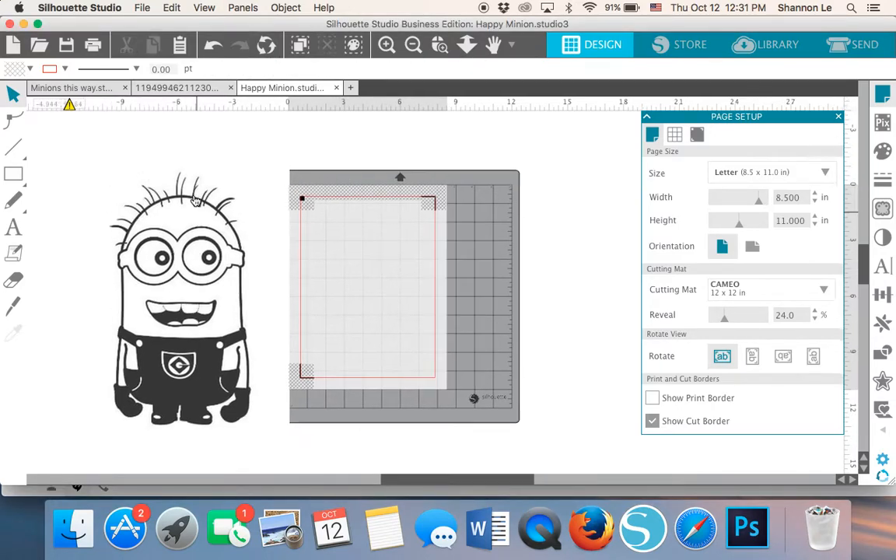
pyautogui.moveTo(194, 199); pyautogui.dragTo(194, 209)
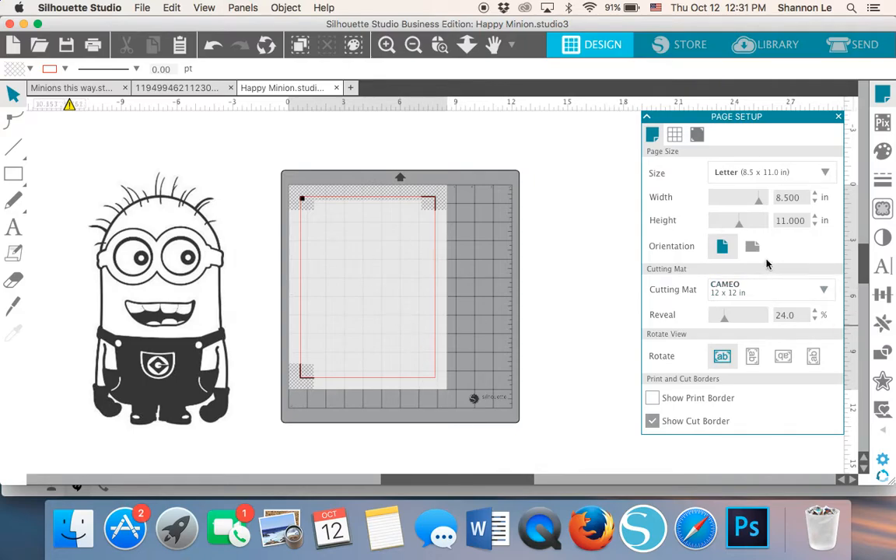
pyautogui.click(753, 247)
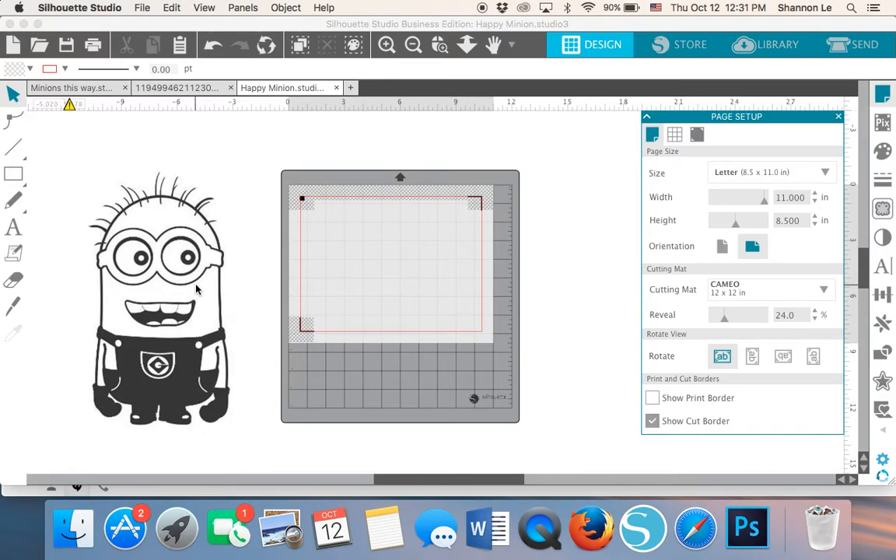
# Try rotating the minion image a quarter turn counterclockwise, and turn it back upright.
pyautogui.click(154, 261)
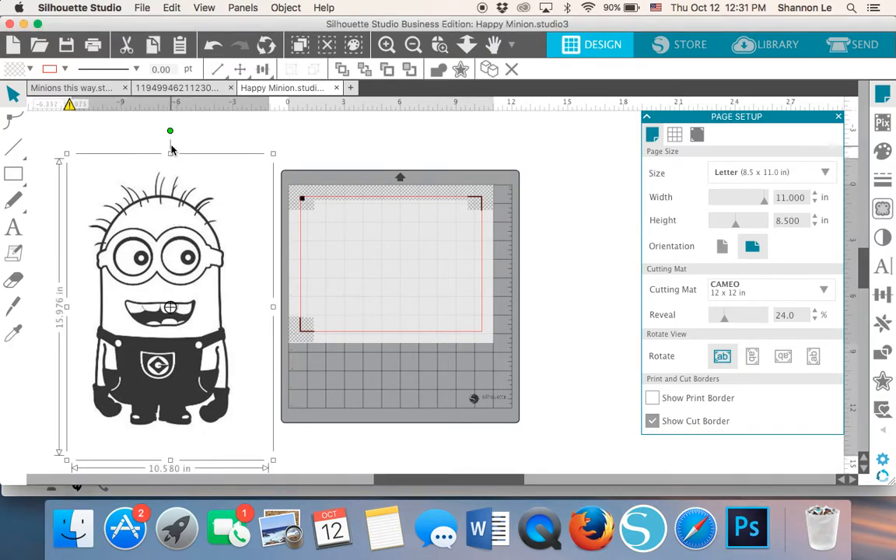
pyautogui.moveTo(170, 132); pyautogui.dragTo(30, 279)
pyautogui.moveTo(135, 259); pyautogui.dragTo(159, 255)
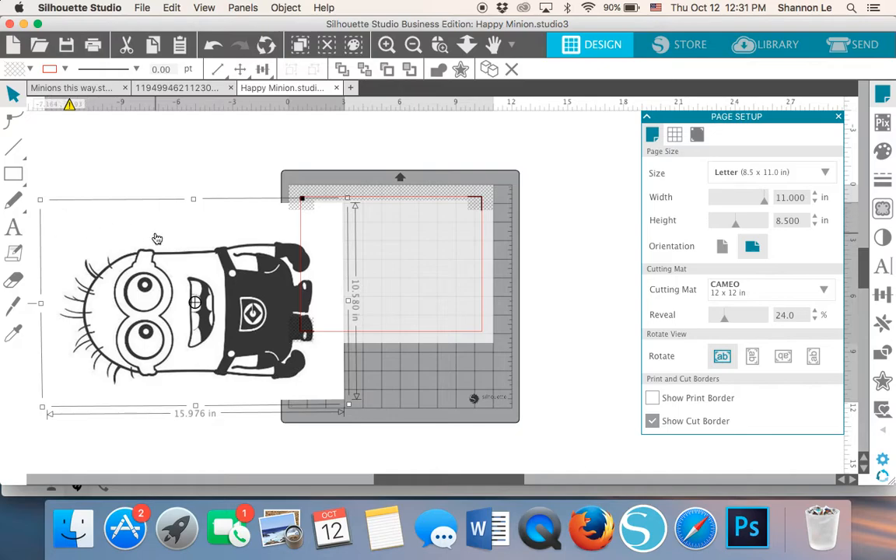
pyautogui.hscroll(-3, 141, 215)
pyautogui.moveTo(137, 217); pyautogui.dragTo(196, 216)
pyautogui.moveTo(120, 305); pyautogui.dragTo(268, 158)
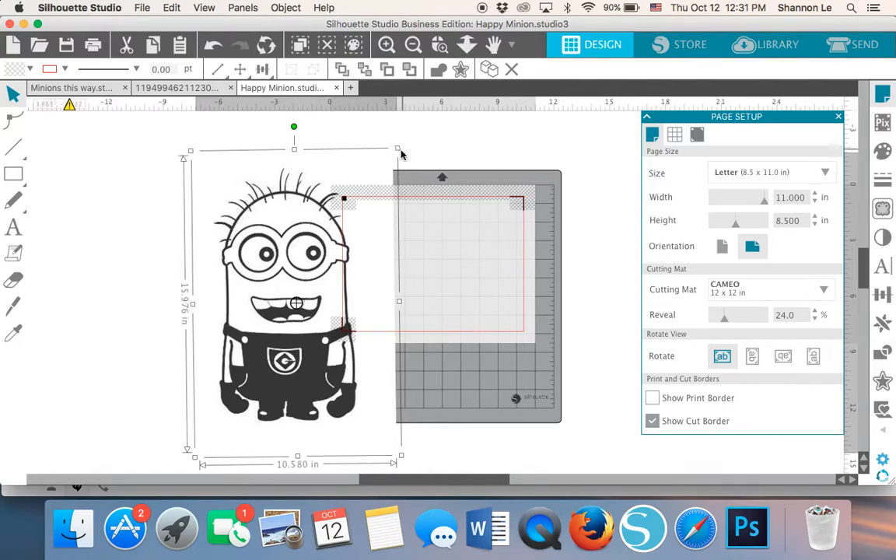
# Scale the minion image down to about 4.7 by 7.1 in and place it upright in the left half of the page.
pyautogui.moveTo(398, 150); pyautogui.dragTo(196, 277)
pyautogui.moveTo(227, 374); pyautogui.dragTo(376, 245)
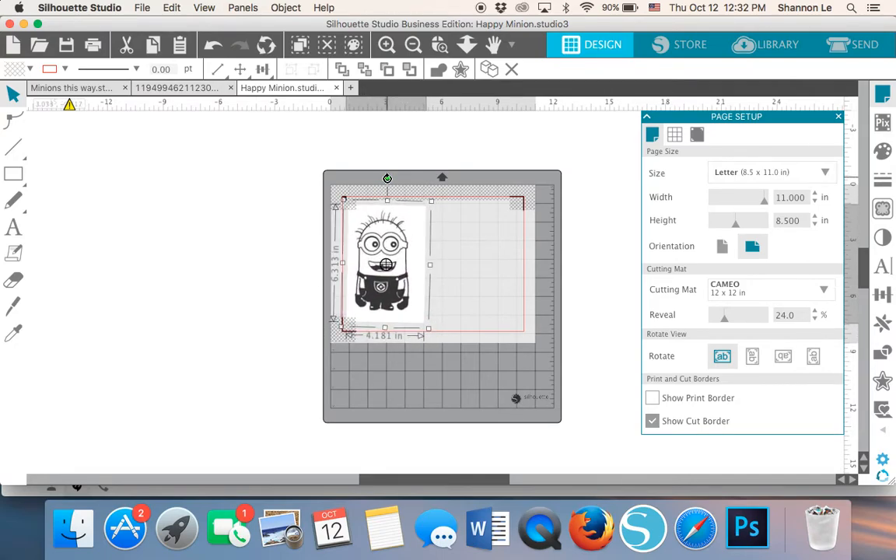
pyautogui.moveTo(431, 201); pyautogui.dragTo(449, 189)
pyautogui.moveTo(397, 257); pyautogui.dragTo(397, 266)
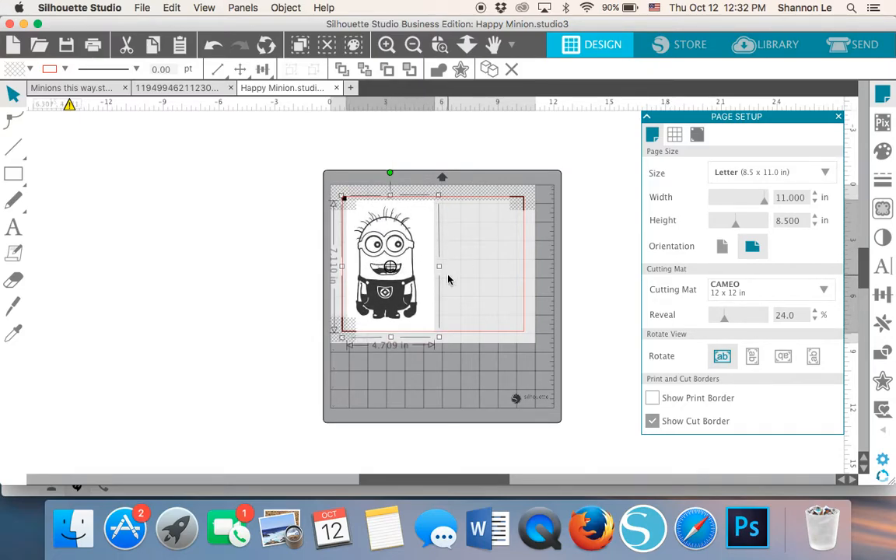
# Try adding a second minion beside the first by copying and pasting, and undo it.
pyautogui.rightClick(416, 272)
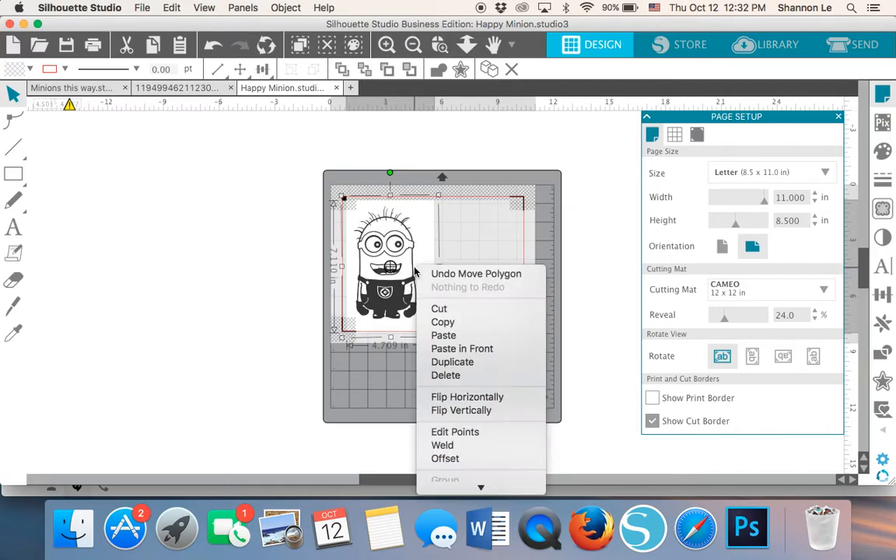
pyautogui.click(449, 319)
pyautogui.hotkey('ctrl', 'v')
pyautogui.moveTo(411, 301); pyautogui.dragTo(490, 302)
pyautogui.hotkey('ctrl', 'z')
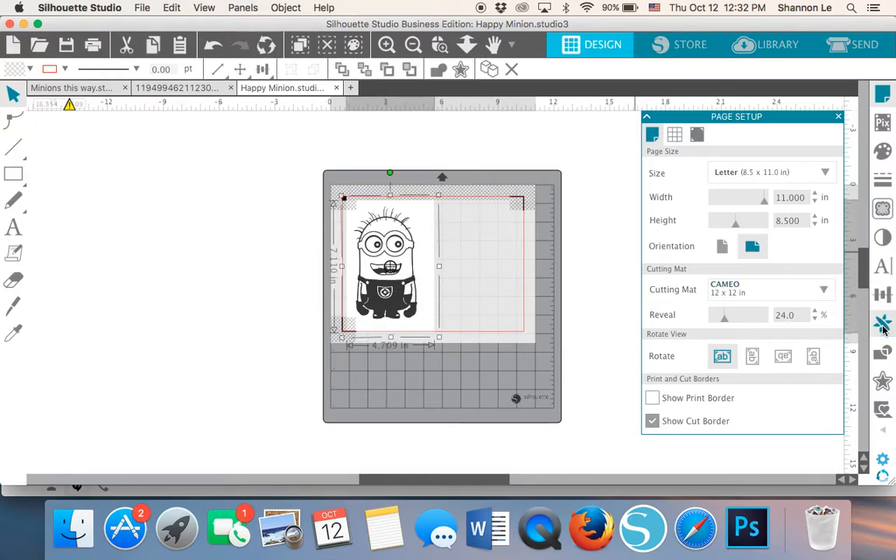
# Duplicate the minion image to the right with the Replicate options so two copies fill the page.
pyautogui.click(882, 329)
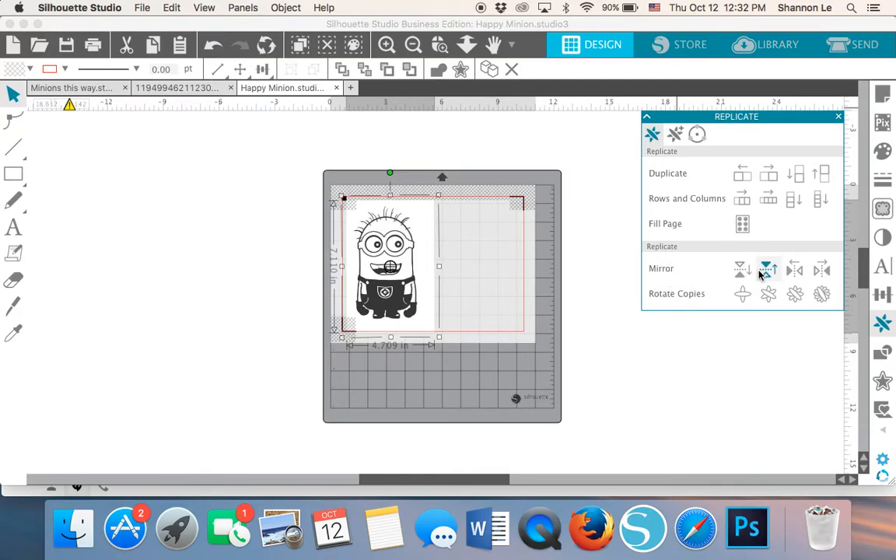
pyautogui.click(769, 176)
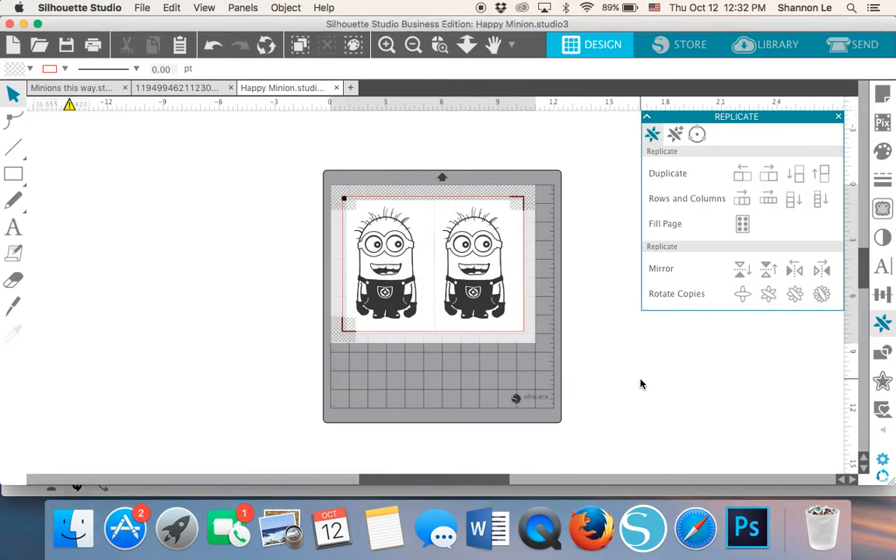
pyautogui.click(386, 44)
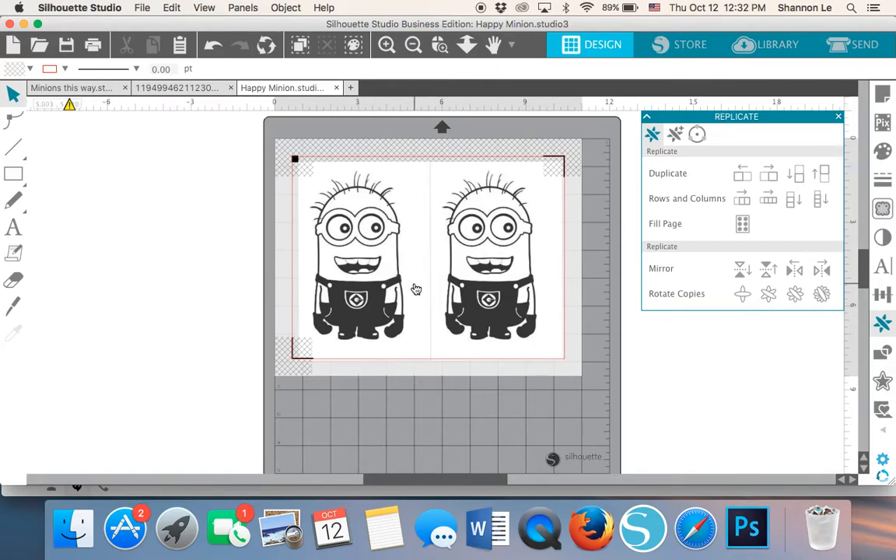
pyautogui.scroll(-5, 416, 288)
pyautogui.scroll(5, 417, 288)
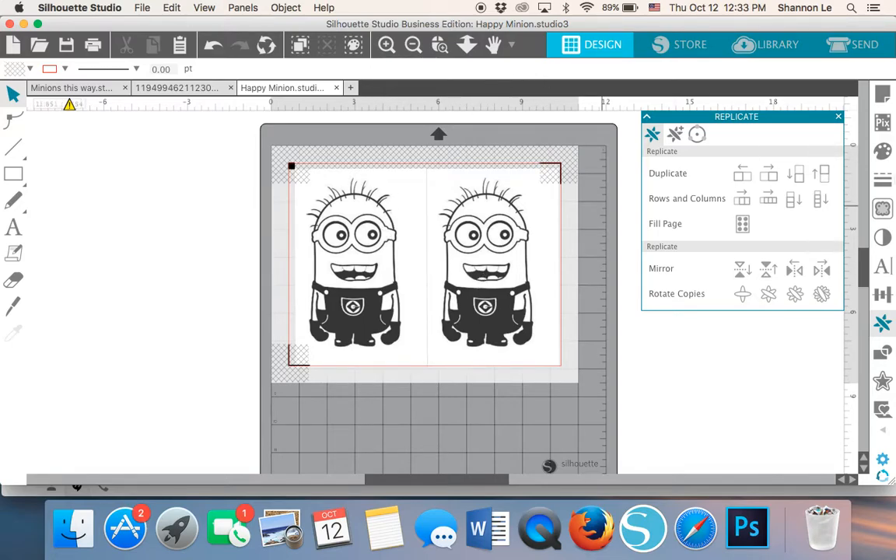
# Trace and detach both minions with an outline preview and an 88% threshold, using a trace area about 9.4 by 6.7 in.
pyautogui.click(887, 213)
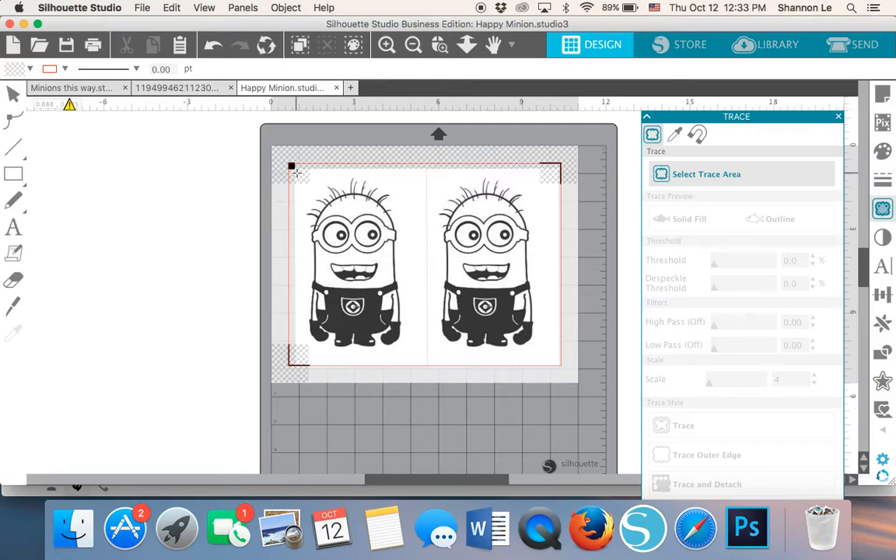
pyautogui.moveTo(295, 172)
pyautogui.mouseDown()
pyautogui.moveTo(531, 300)
pyautogui.moveTo(558, 360)
pyautogui.mouseUp()
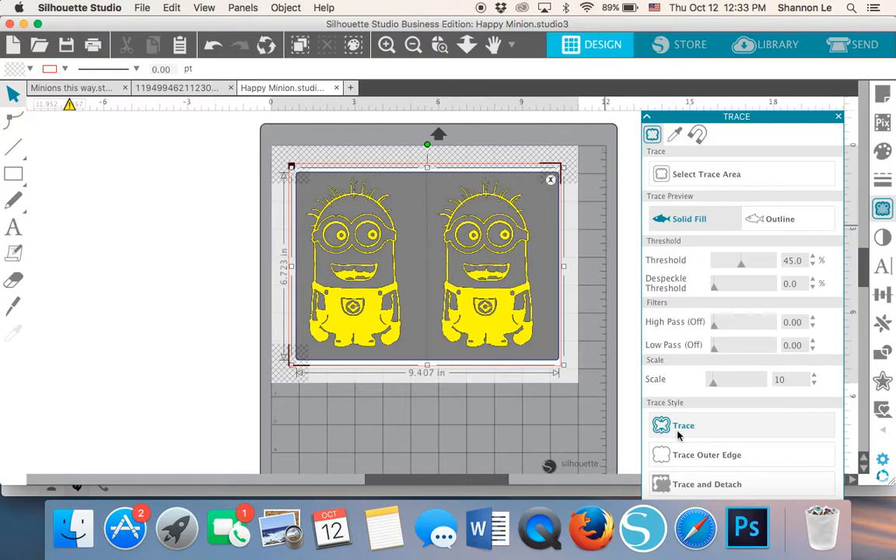
pyautogui.click(761, 223)
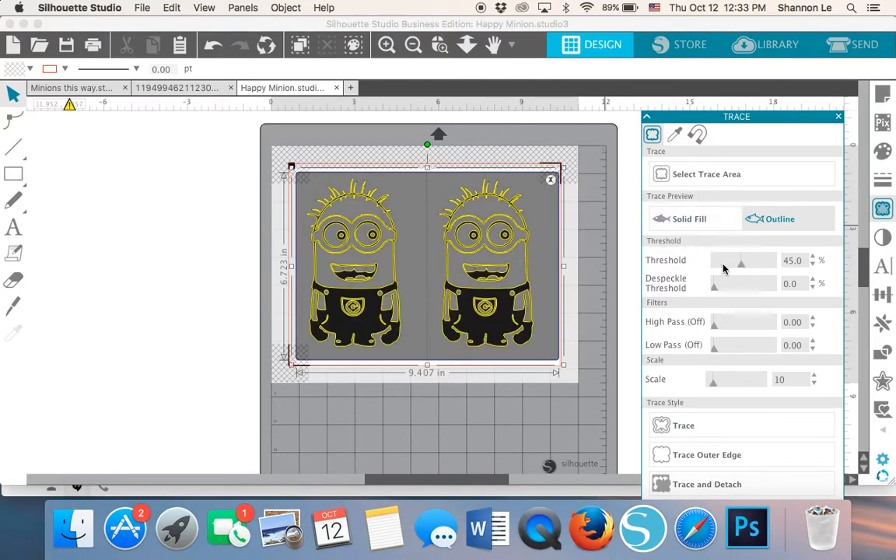
pyautogui.moveTo(743, 264)
pyautogui.mouseDown()
pyautogui.moveTo(775, 266)
pyautogui.moveTo(766, 270)
pyautogui.mouseUp()
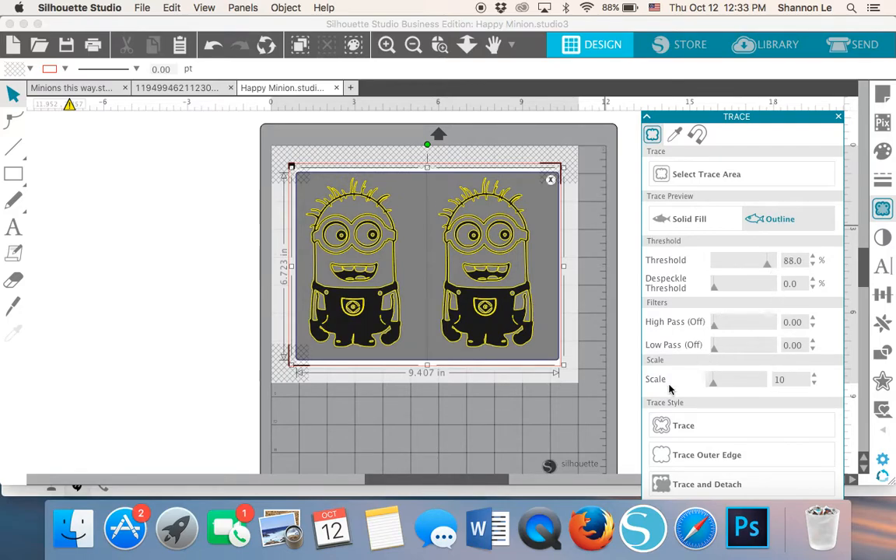
pyautogui.click(690, 484)
# Move the two detached minions off the mat and delete both leftover white background images.
pyautogui.moveTo(432, 236)
pyautogui.mouseDown()
pyautogui.moveTo(394, 248)
pyautogui.moveTo(191, 231)
pyautogui.mouseUp()
pyautogui.moveTo(334, 249); pyautogui.dragTo(56, 247)
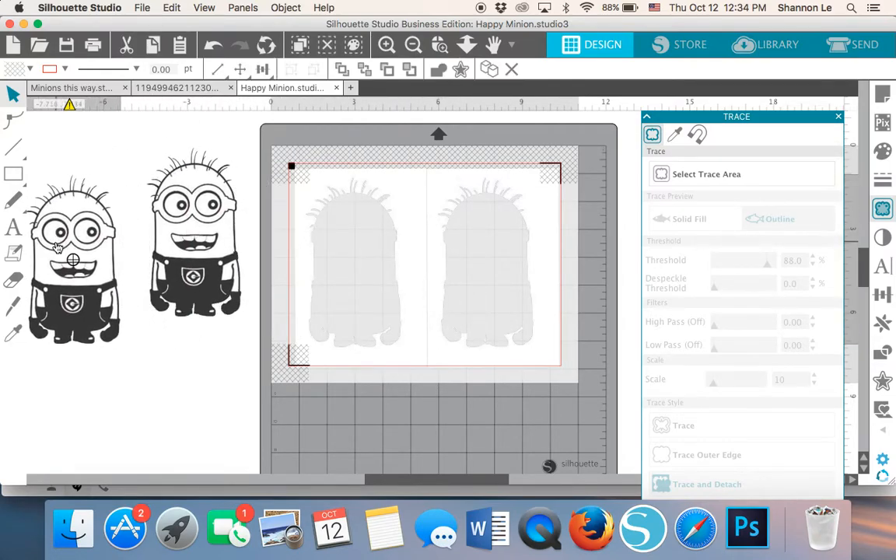
pyautogui.click(426, 230)
pyautogui.press('Delete')
pyautogui.click(458, 208)
pyautogui.press('Delete')
# Place the two detached minions side by side inside the page's cut border.
pyautogui.moveTo(194, 217); pyautogui.dragTo(354, 246)
pyautogui.moveTo(92, 260); pyautogui.dragTo(496, 276)
pyautogui.moveTo(535, 303); pyautogui.dragTo(549, 291)
pyautogui.moveTo(358, 296); pyautogui.dragTo(378, 297)
pyautogui.moveTo(517, 287); pyautogui.dragTo(510, 286)
pyautogui.click(535, 304)
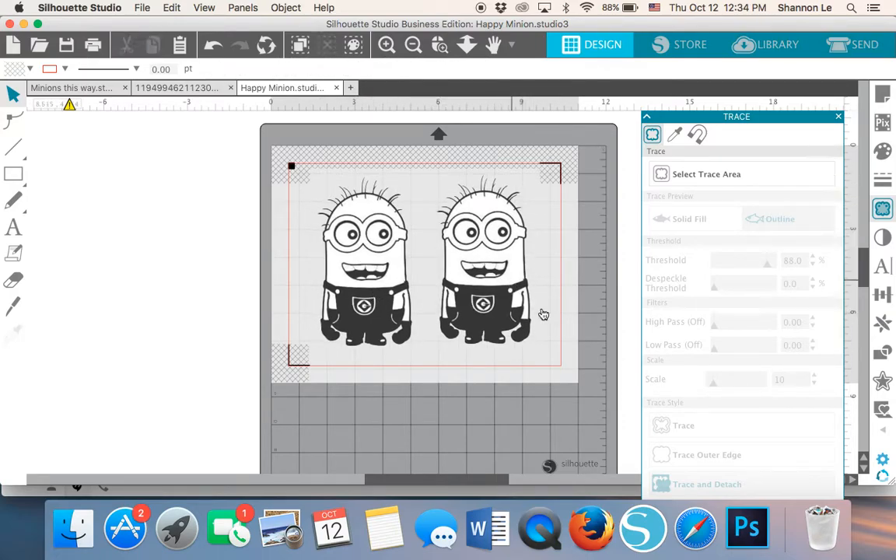
# Trace the outer edge of both minions at a 70% threshold, using a trace area about 8.5 by 6.5 in.
pyautogui.click(725, 170)
pyautogui.moveTo(311, 178)
pyautogui.mouseDown()
pyautogui.moveTo(325, 204)
pyautogui.moveTo(545, 354)
pyautogui.mouseUp()
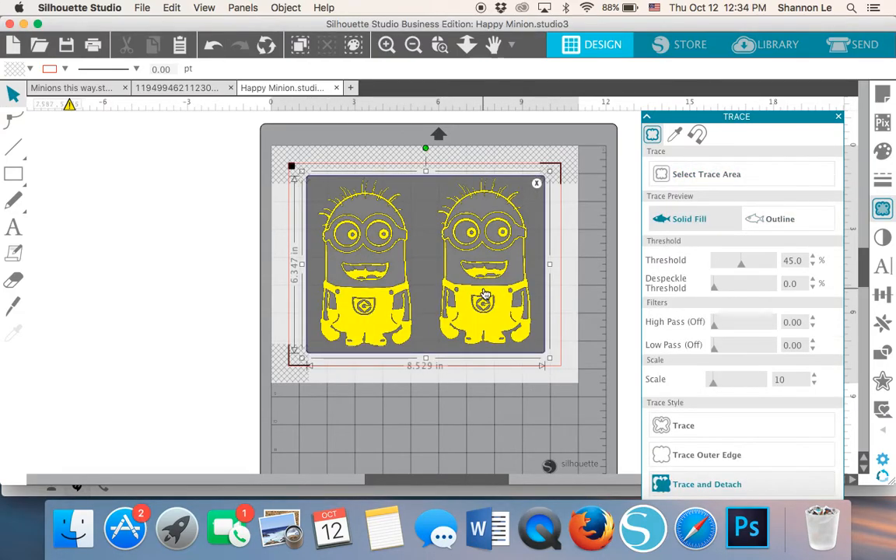
pyautogui.click(767, 214)
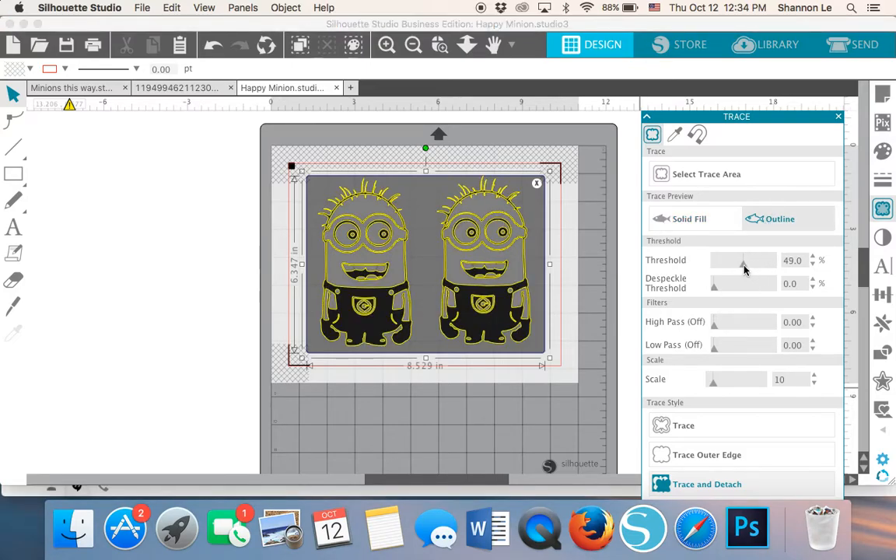
pyautogui.moveTo(745, 269); pyautogui.dragTo(751, 264)
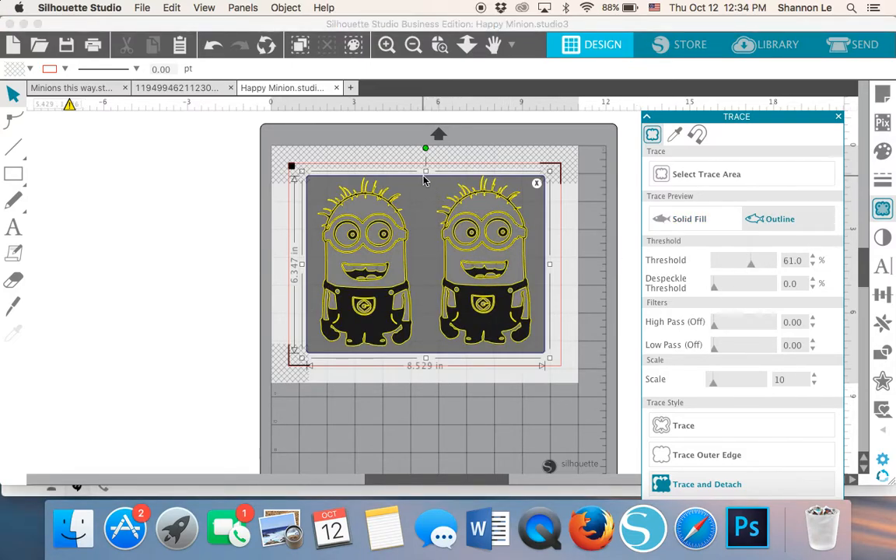
pyautogui.moveTo(426, 172); pyautogui.dragTo(426, 166)
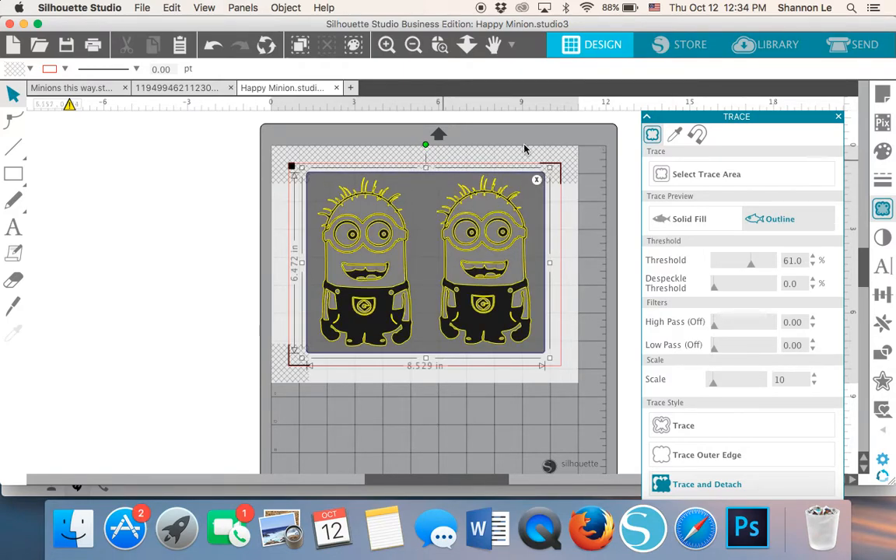
pyautogui.moveTo(752, 264); pyautogui.dragTo(752, 264)
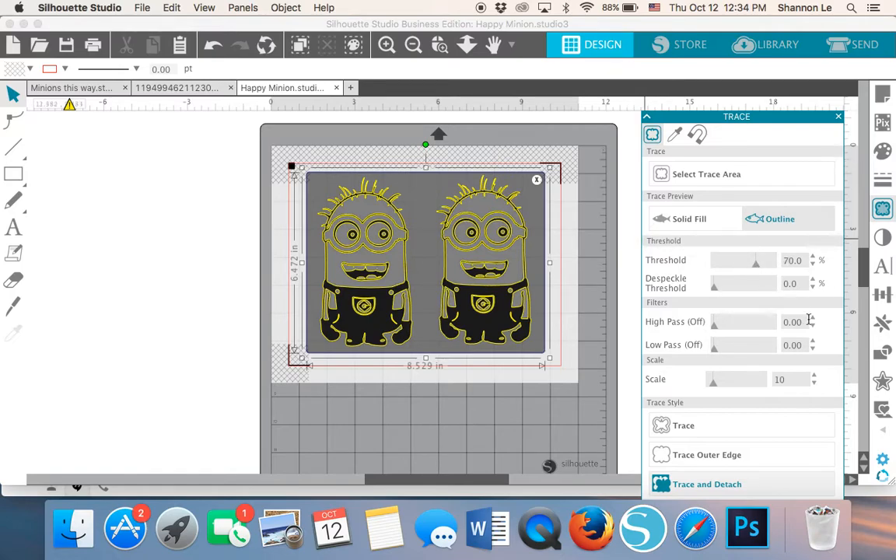
pyautogui.click(691, 460)
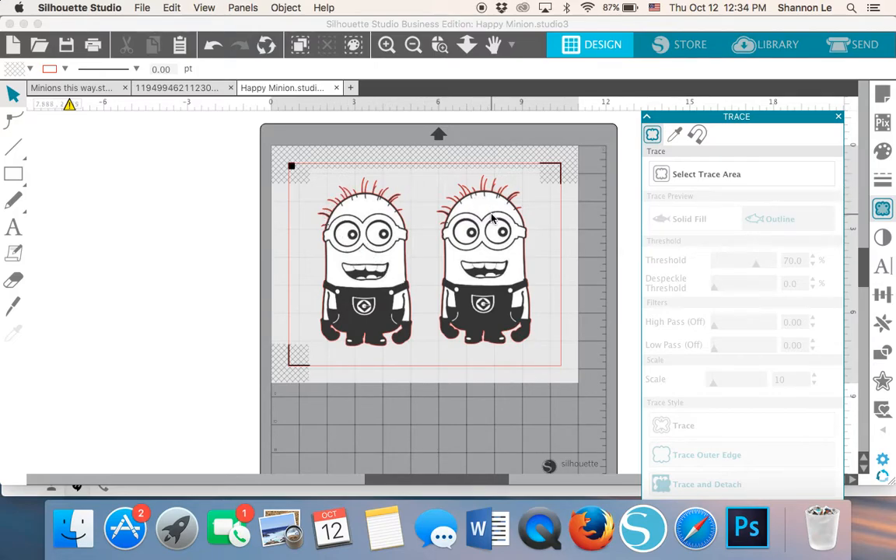
# Shift the right minion aside to check its traced cut line, and undo the move.
pyautogui.moveTo(491, 219); pyautogui.dragTo(488, 222)
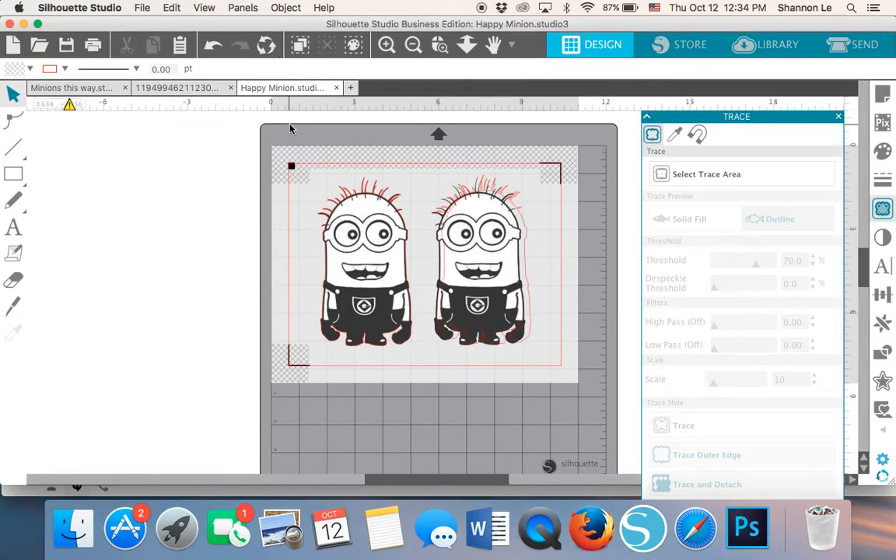
pyautogui.click(213, 46)
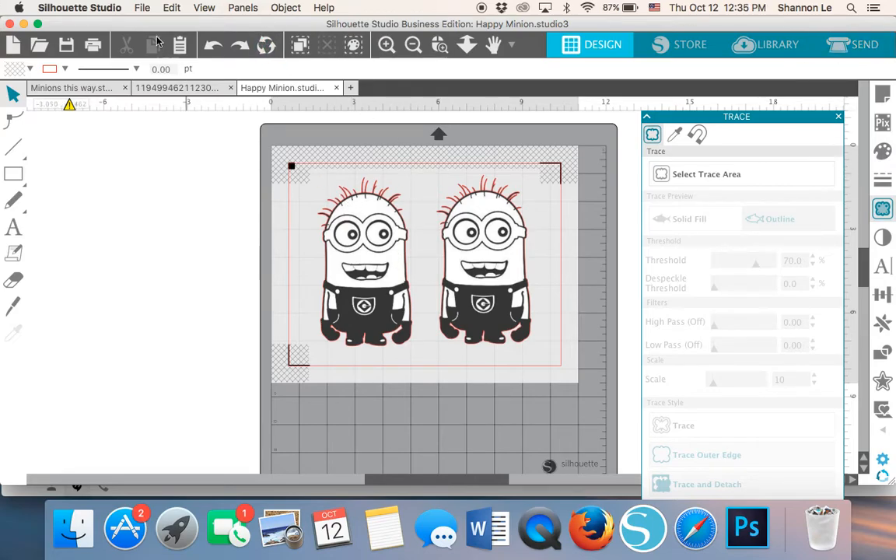
# Review the print settings without printing, and check the cut settings for sending the design to the cutter.
pyautogui.click(143, 9)
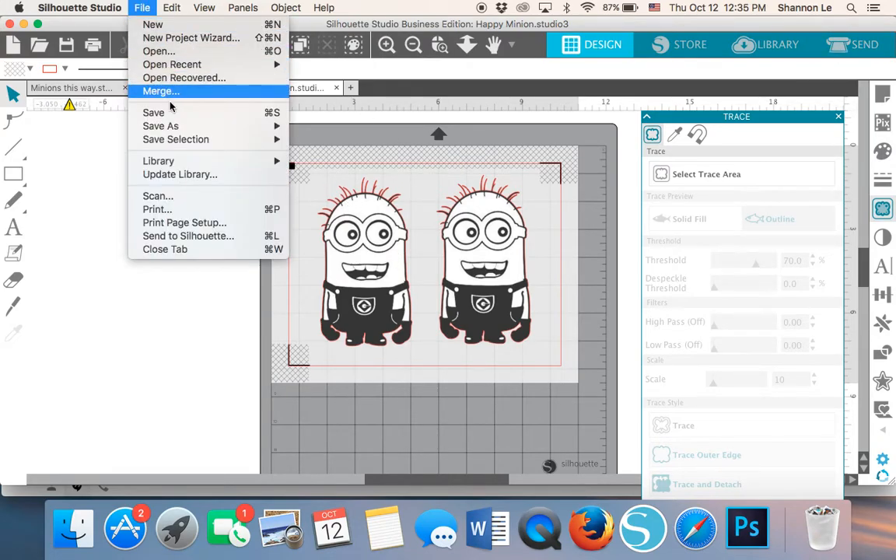
pyautogui.click(177, 213)
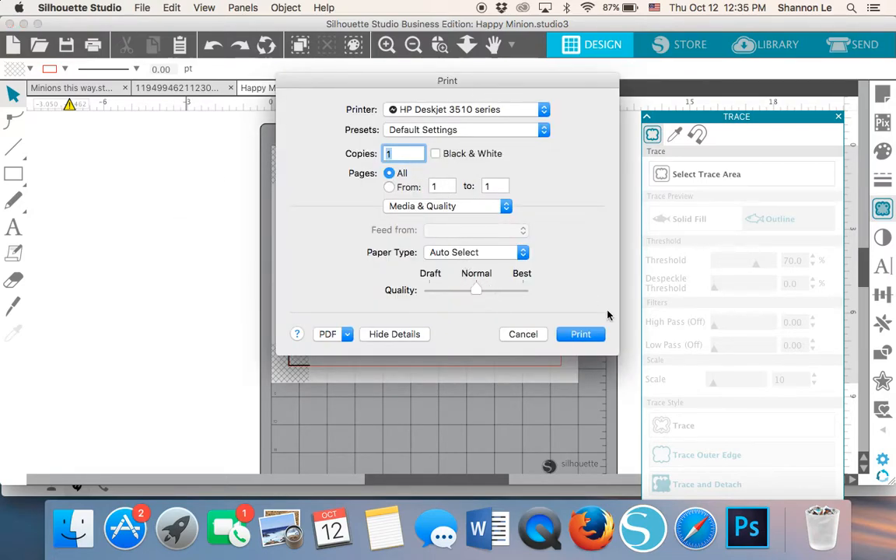
pyautogui.click(523, 335)
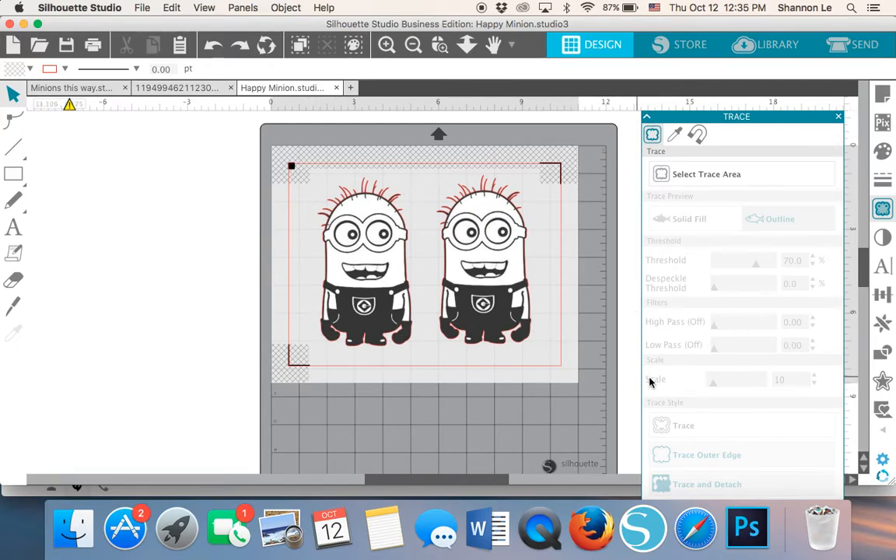
pyautogui.click(852, 48)
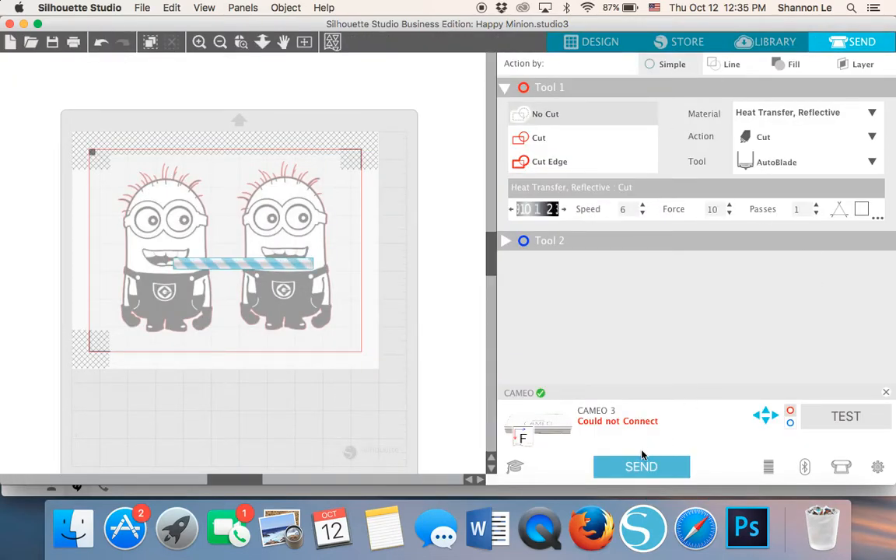
pyautogui.click(601, 41)
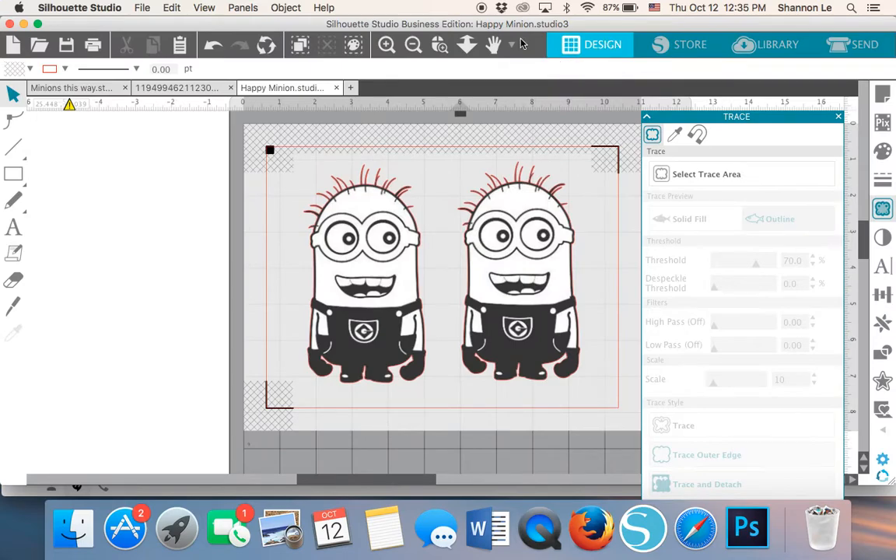
# Replace the trace settings with the page setup, preview the page view rotated 90° clockwise, and restore the upright view.
pyautogui.click(413, 45)
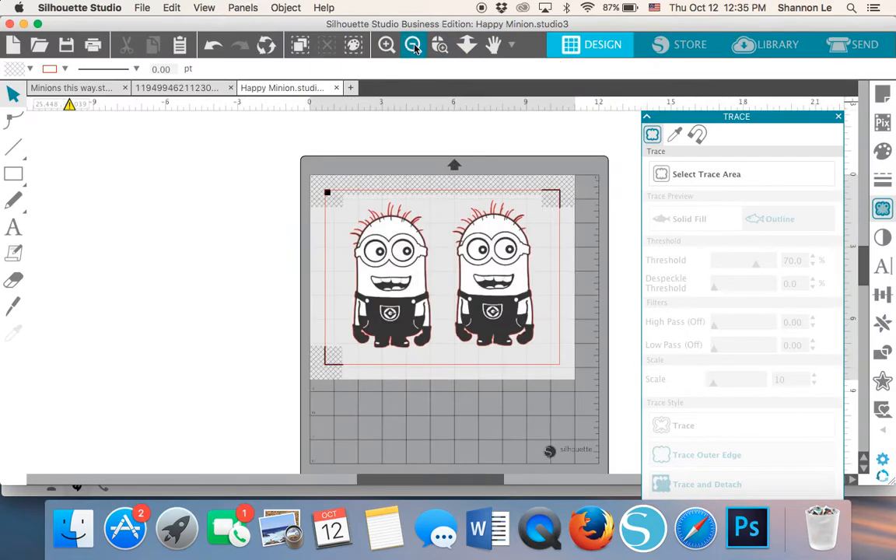
pyautogui.click(838, 117)
pyautogui.click(882, 94)
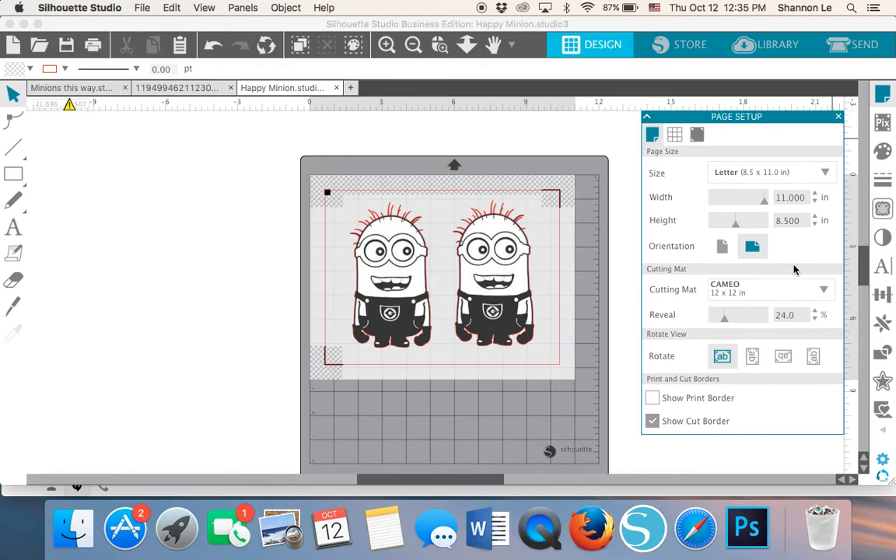
pyautogui.scroll(-2, 615, 381)
pyautogui.hscroll(1, 615, 382)
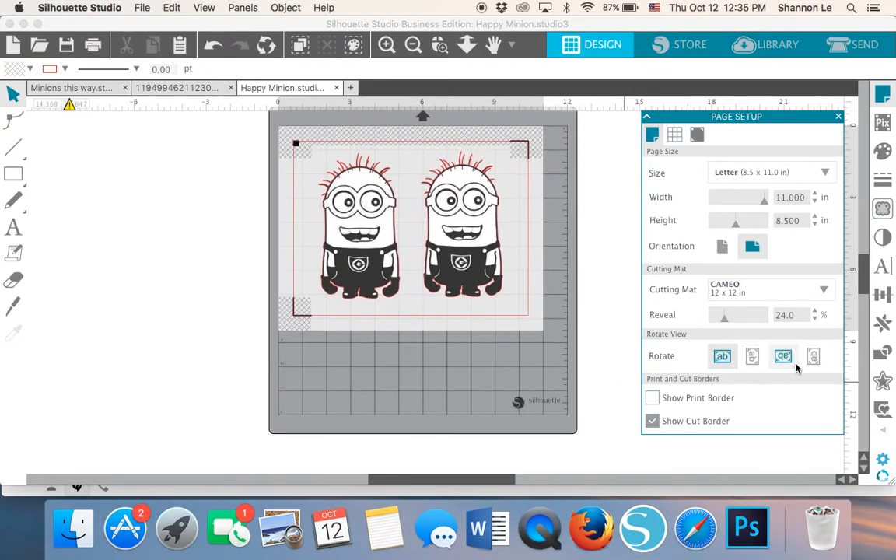
pyautogui.click(754, 358)
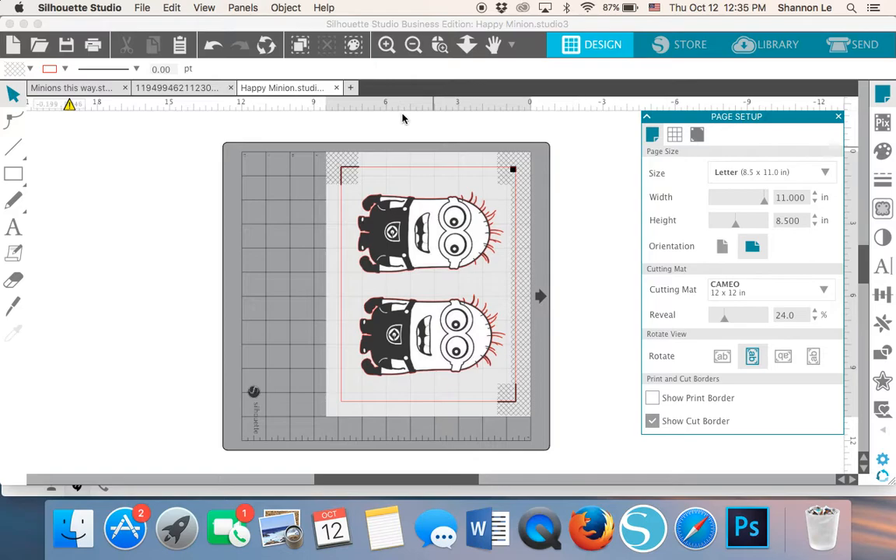
pyautogui.click(410, 52)
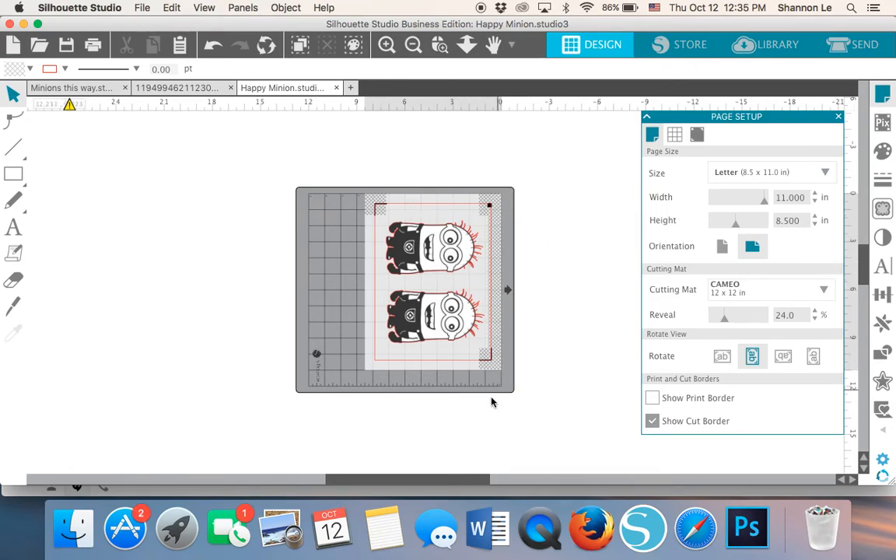
pyautogui.click(719, 359)
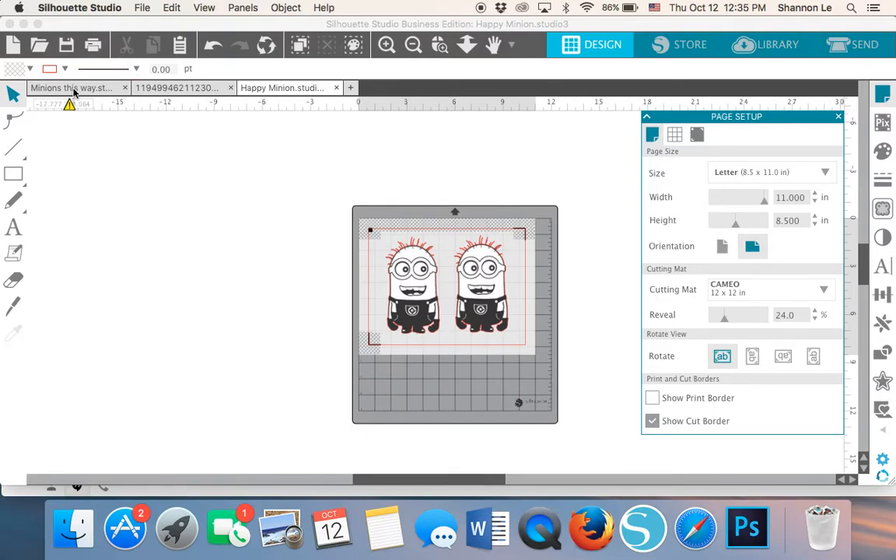
# Preview the Minions this way design with its view rotated 90° clockwise, and return it to the upright view.
pyautogui.click(74, 88)
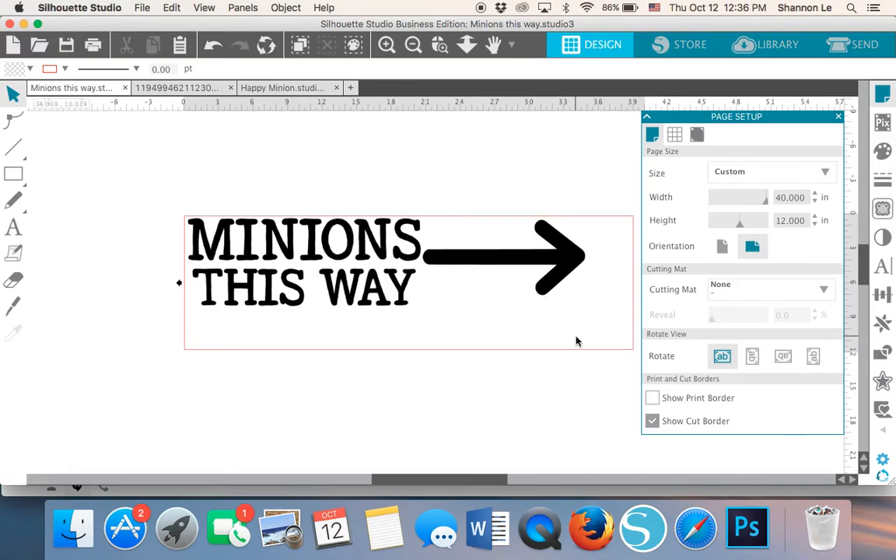
pyautogui.click(752, 355)
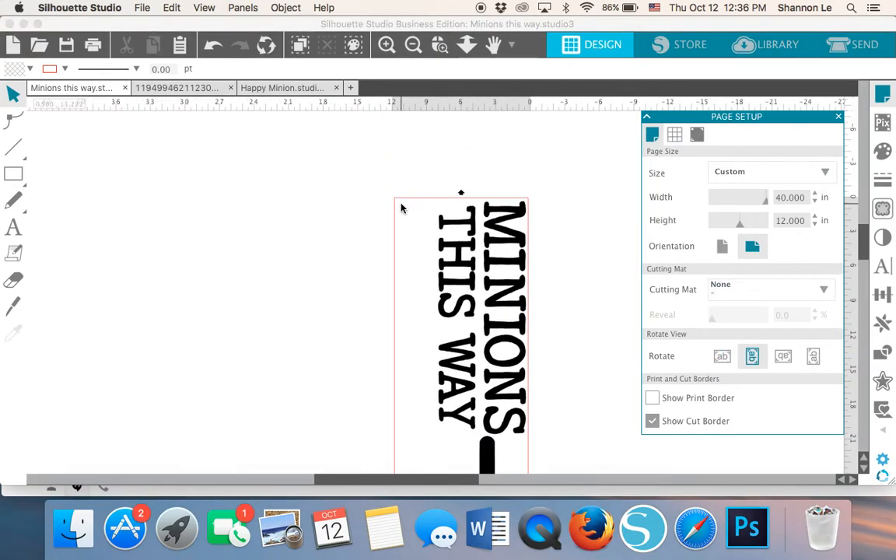
pyautogui.hscroll(3, 503, 187)
pyautogui.scroll(-2, 503, 187)
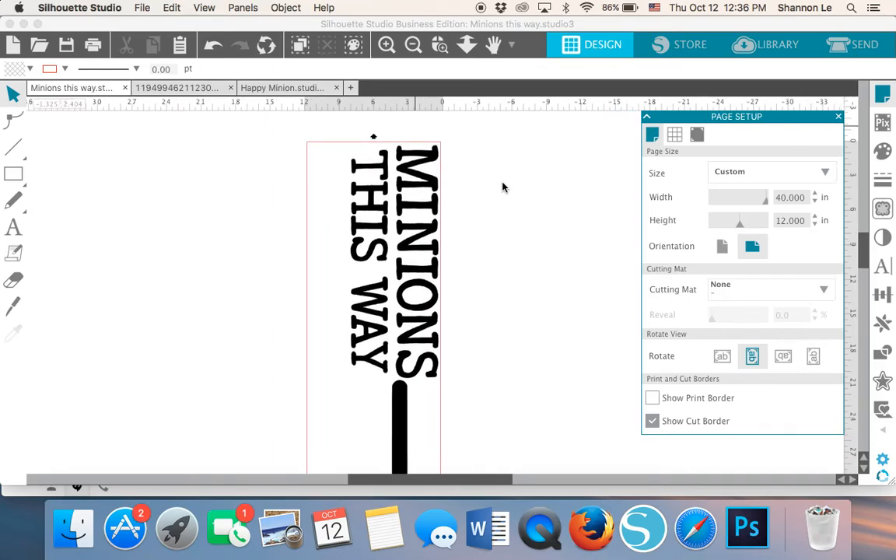
pyautogui.hscroll(-2, 503, 187)
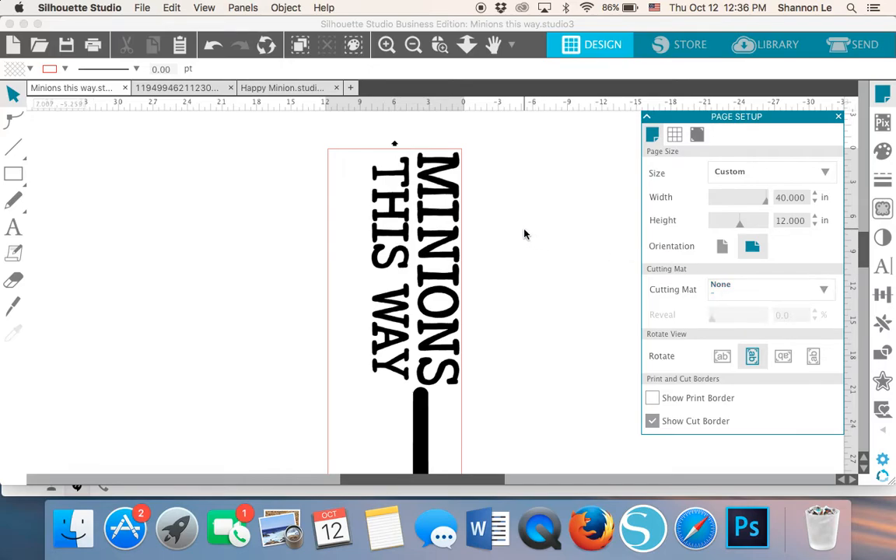
pyautogui.scroll(-2, 410, 253)
pyautogui.hscroll(1, 410, 253)
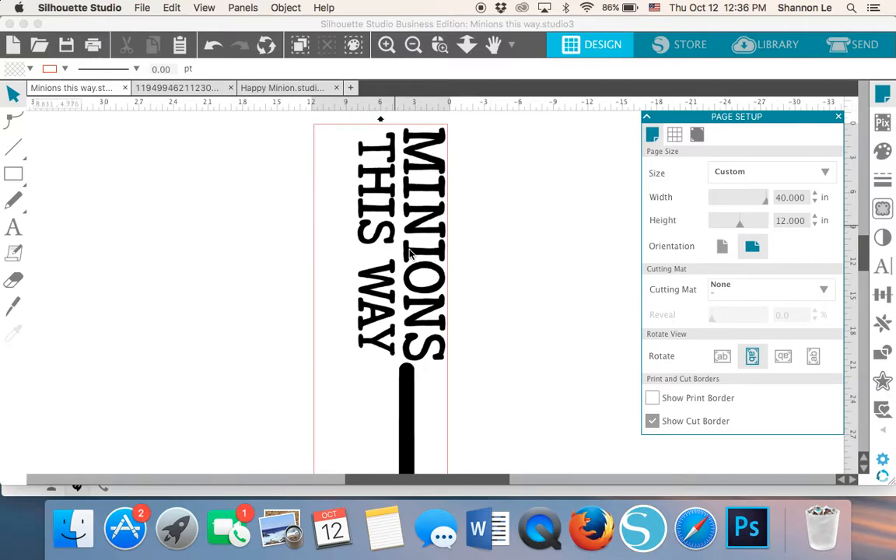
pyautogui.scroll(1, 410, 253)
pyautogui.hscroll(-1, 410, 253)
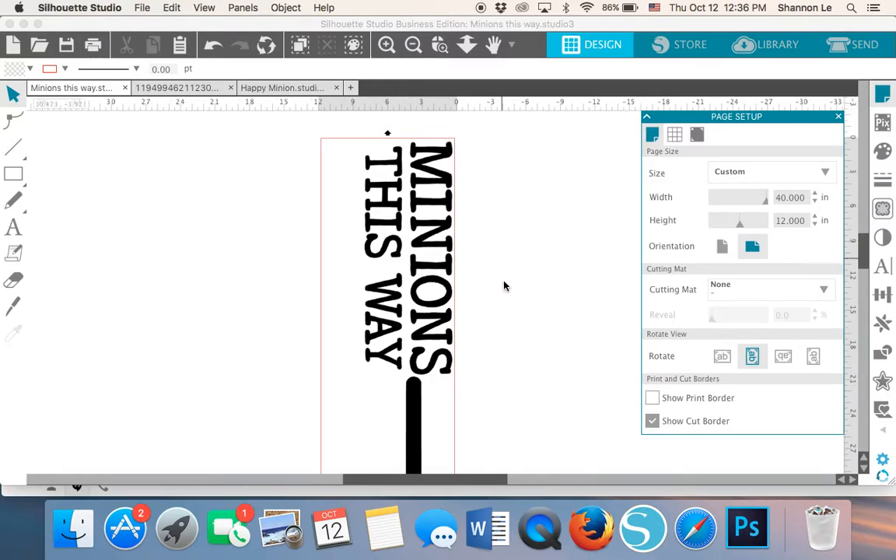
pyautogui.click(710, 355)
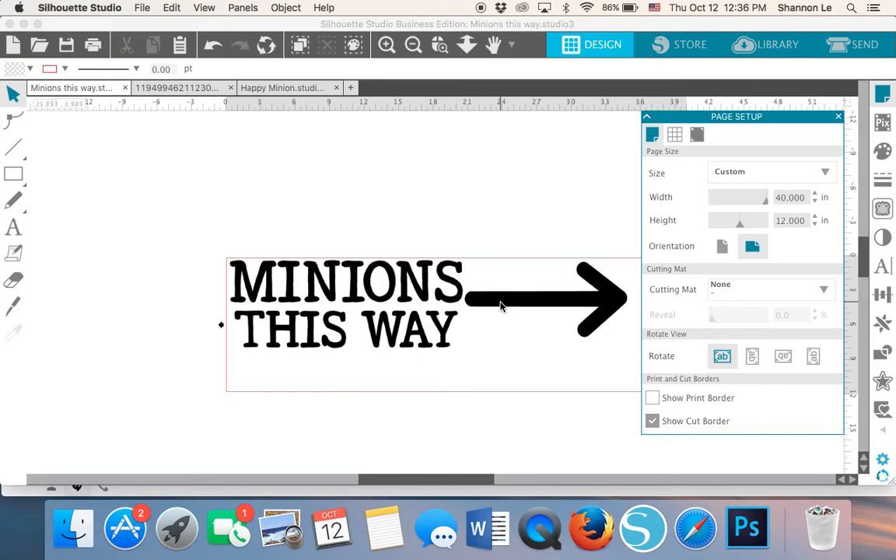
pyautogui.scroll(-3, 458, 326)
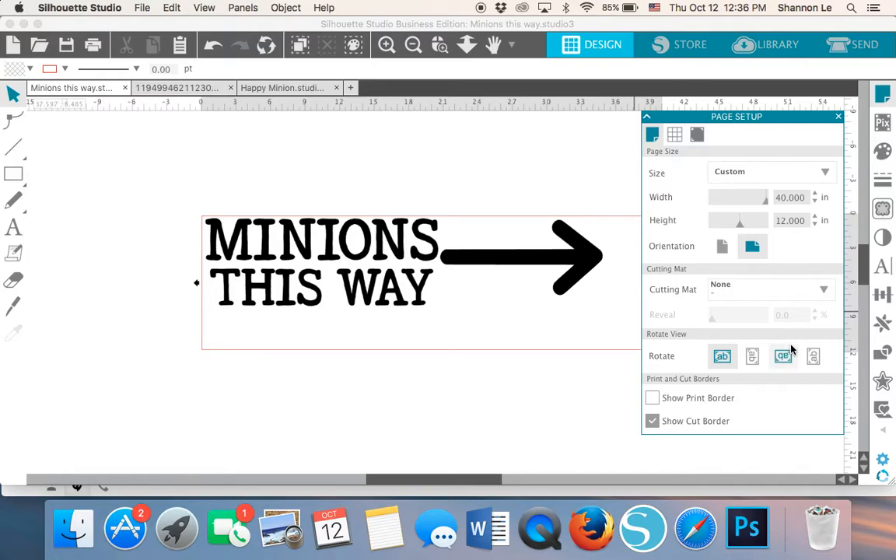
# Preview the sign and its arrow in the 90°, 180° and 270° view rotations, and restore the upright view.
pyautogui.click(756, 362)
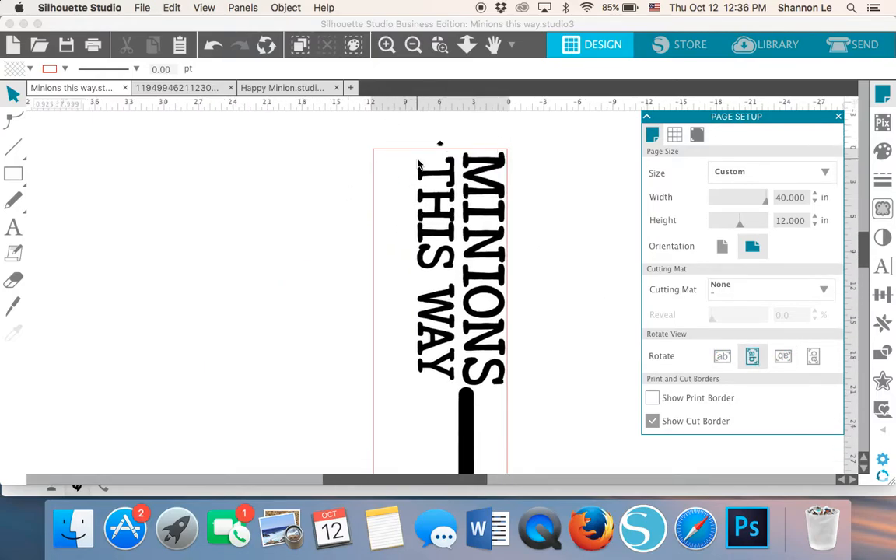
pyautogui.scroll(-2, 432, 148)
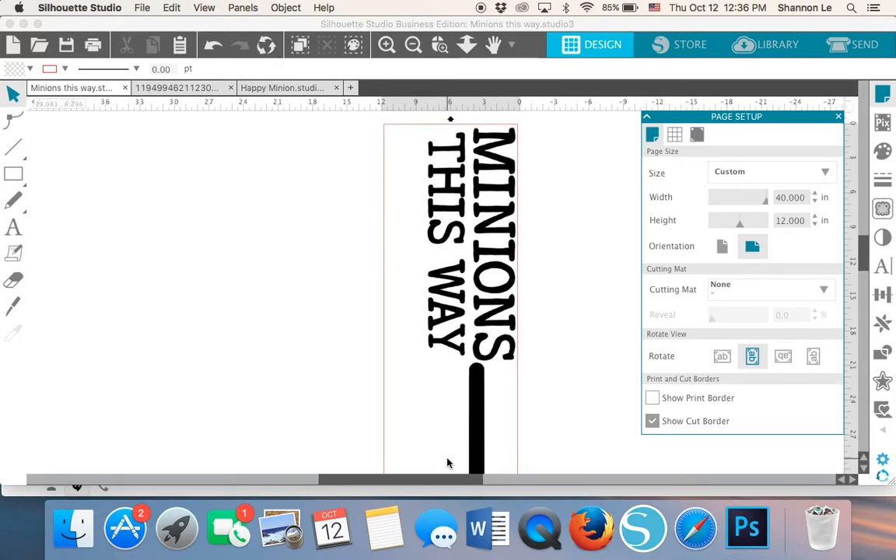
pyautogui.scroll(-5, 447, 464)
pyautogui.scroll(6, 447, 464)
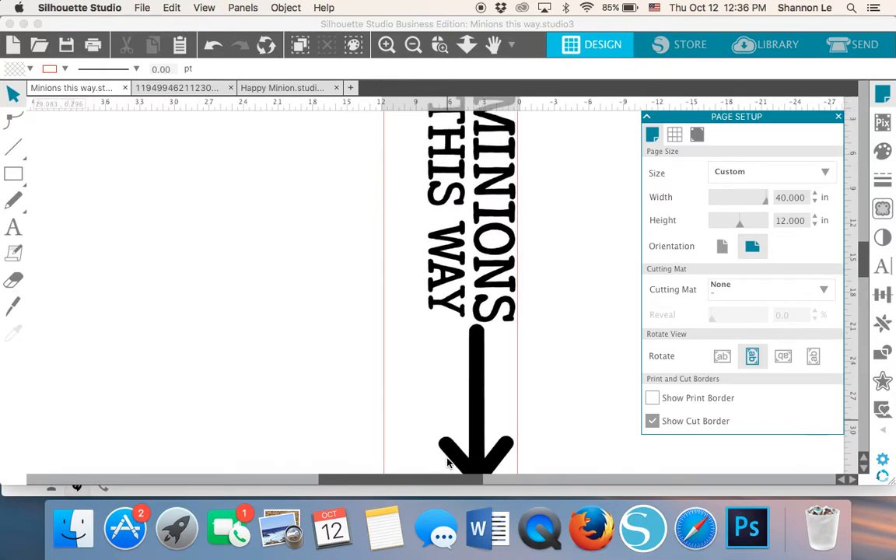
pyautogui.click(783, 355)
pyautogui.click(812, 356)
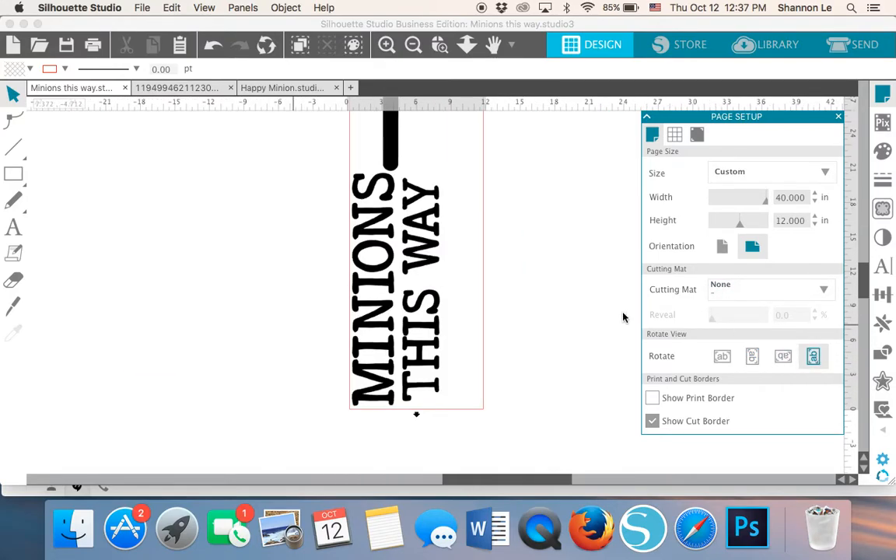
pyautogui.scroll(4, 519, 339)
pyautogui.click(724, 357)
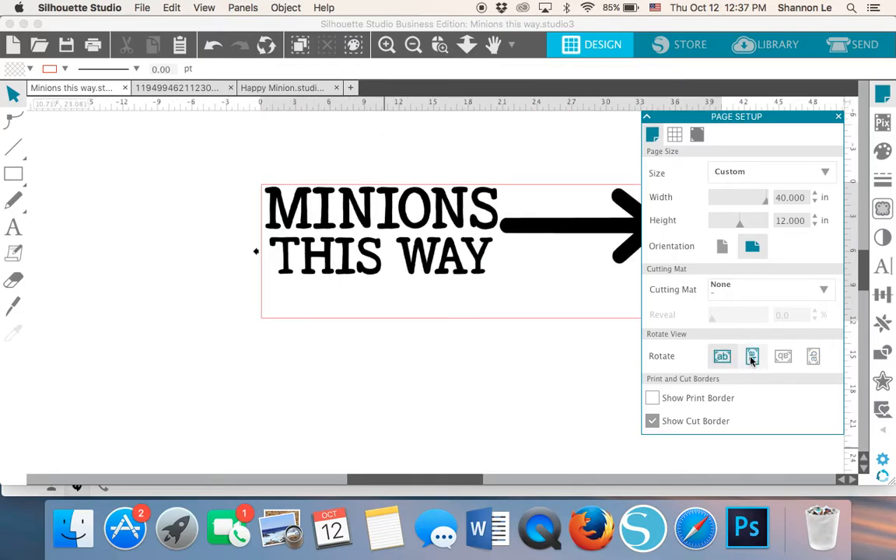
# Rotate the view of the Minions this way design 90° clockwise so its text runs downward.
pyautogui.click(752, 356)
pyautogui.scroll(10, 562, 281)
pyautogui.scroll(-4, 562, 281)
pyautogui.hscroll(1, 563, 281)
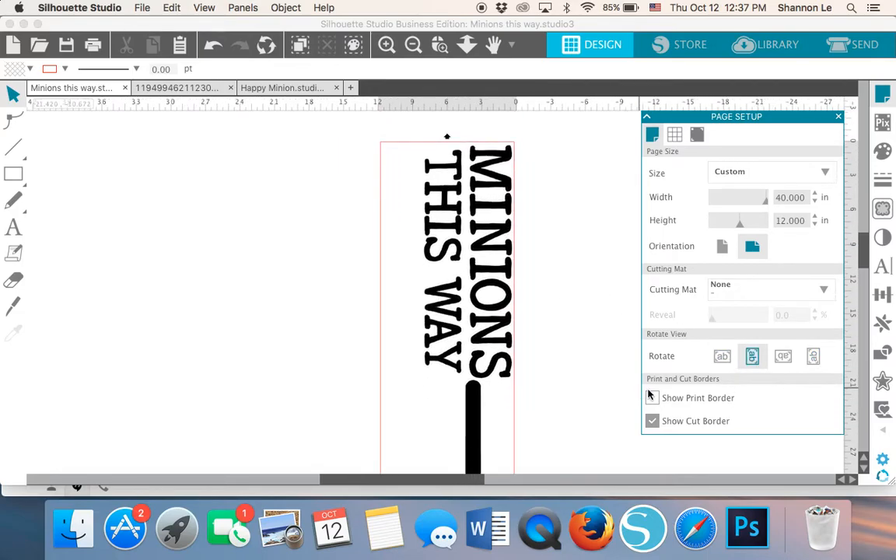
# Show the print border on the Happy Minion page and inspect it around the two minions.
pyautogui.click(280, 87)
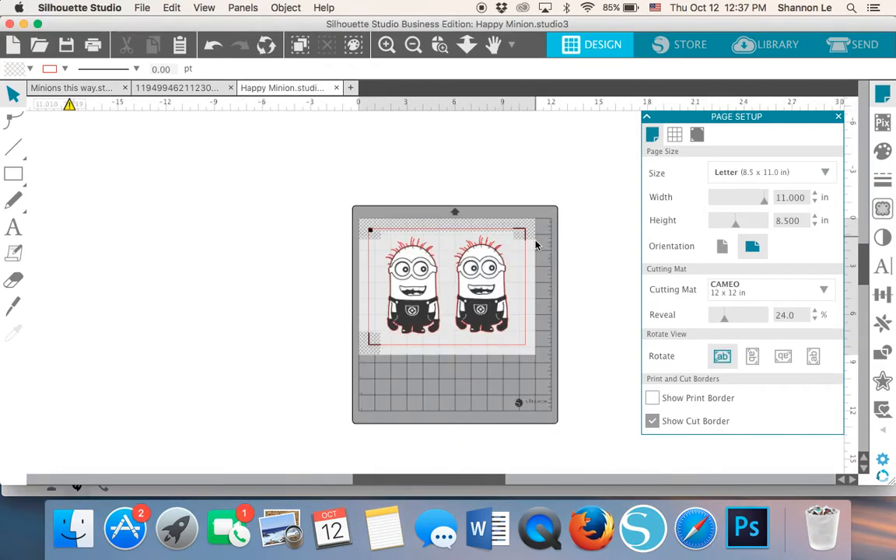
pyautogui.click(652, 399)
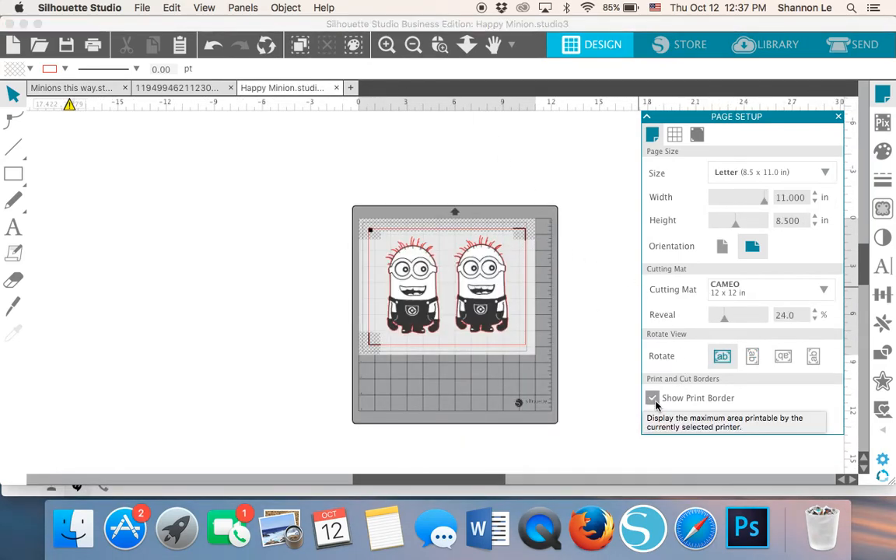
pyautogui.click(386, 44)
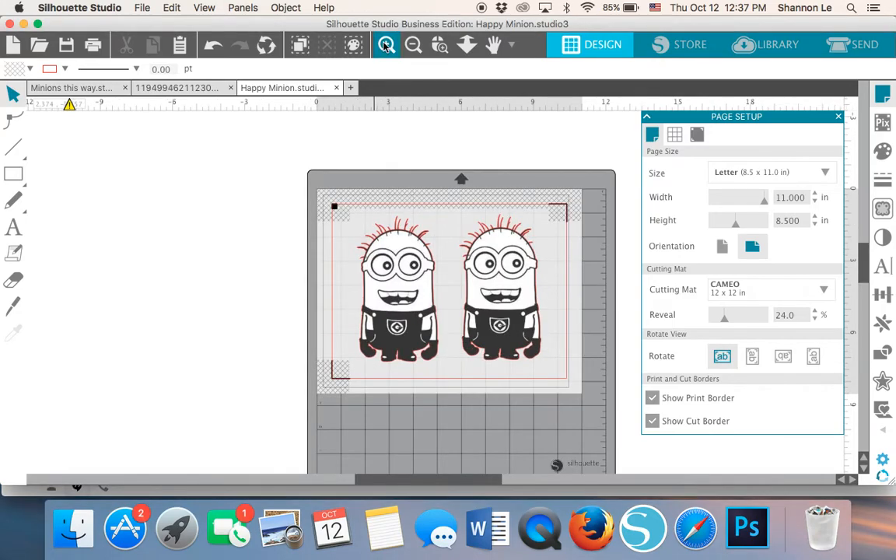
pyautogui.click(387, 45)
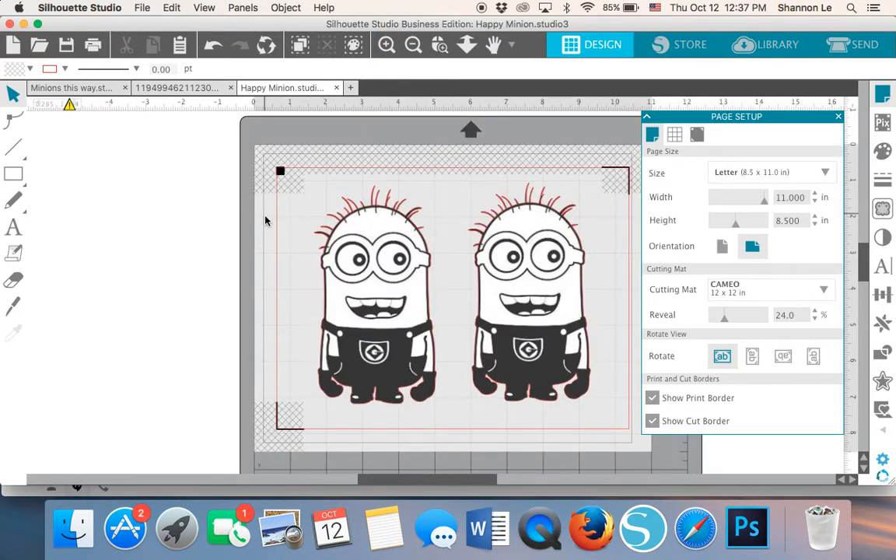
pyautogui.hscroll(2, 333, 393)
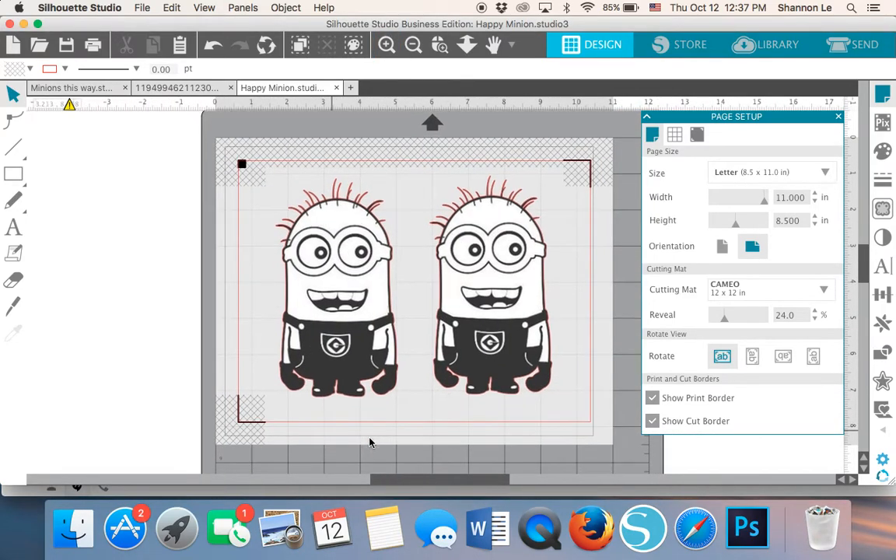
# Set the registration mark style of the Happy Minion page to Off.
pyautogui.click(742, 173)
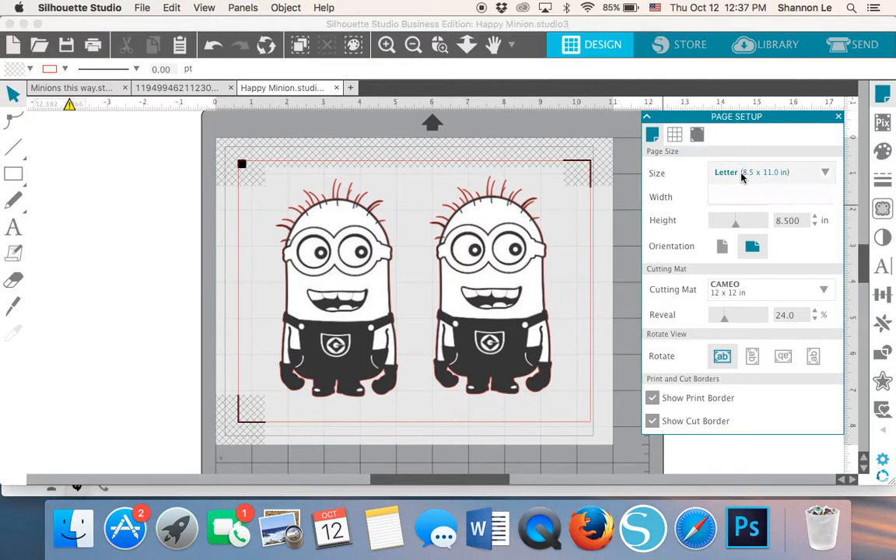
pyautogui.click(696, 135)
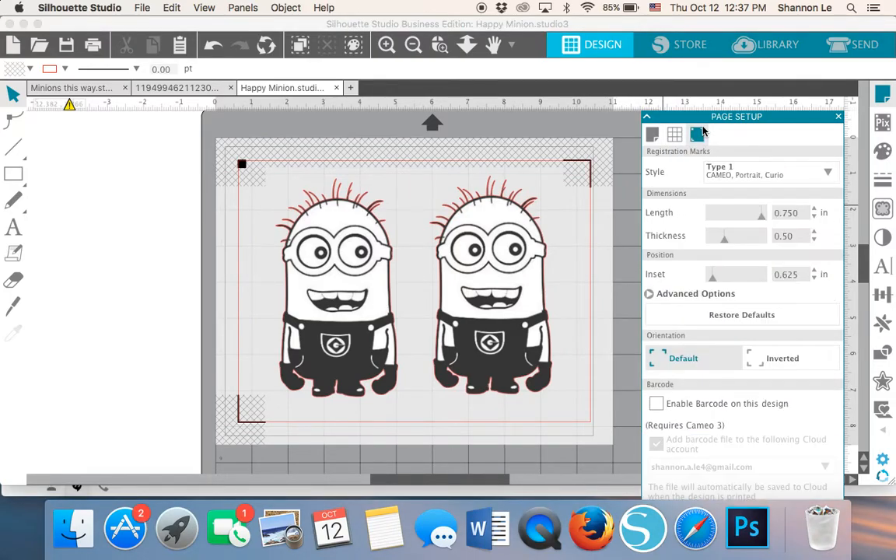
pyautogui.click(754, 177)
pyautogui.click(731, 192)
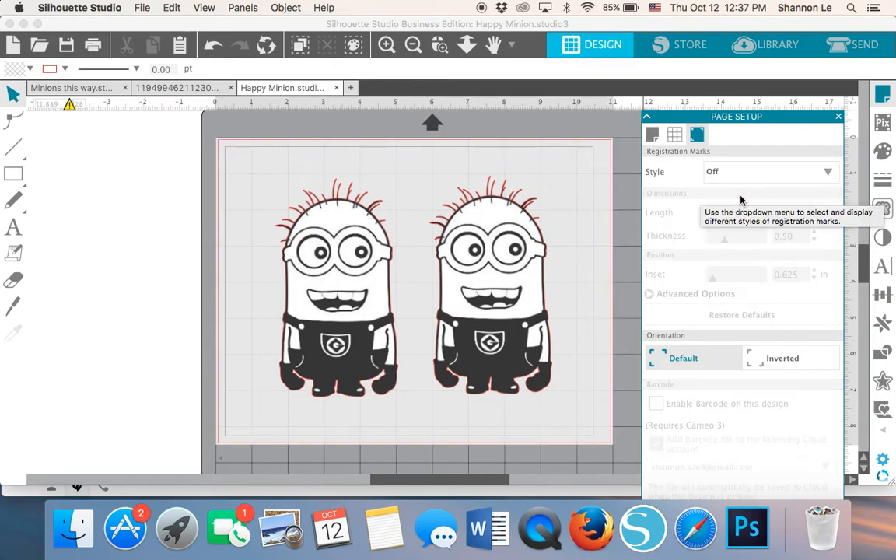
# Move the left minion image down and to the left, off its traced cut line, and deselect it.
pyautogui.scroll(-3, 522, 220)
pyautogui.scroll(2, 523, 218)
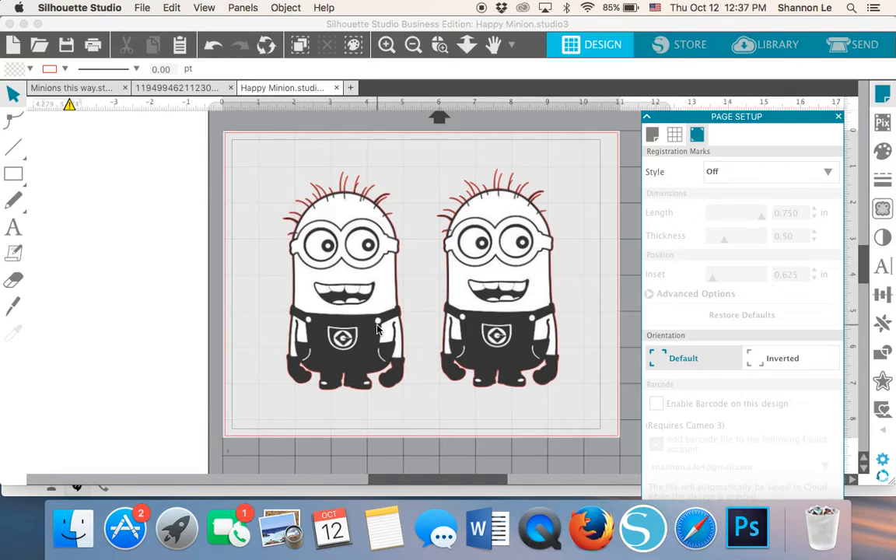
pyautogui.moveTo(377, 313); pyautogui.dragTo(351, 355)
pyautogui.click(265, 159)
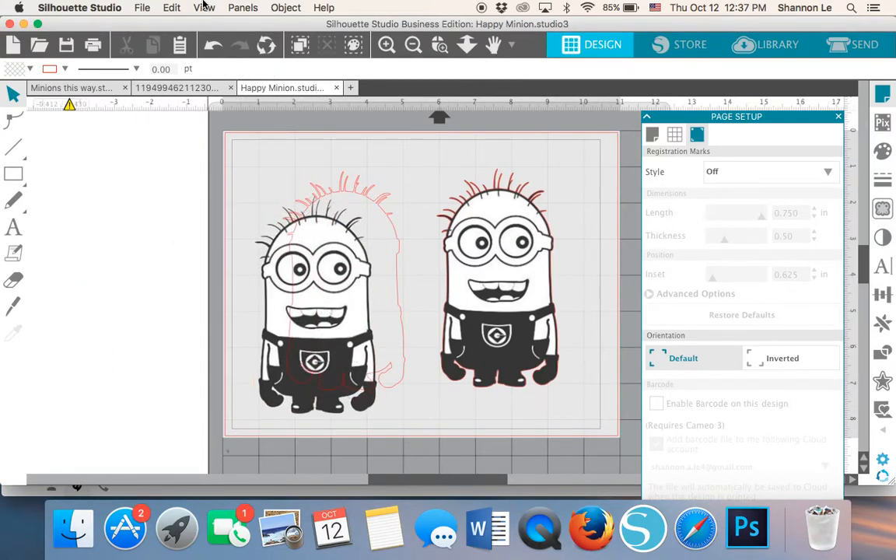
# Undo the last move of the left minion image.
pyautogui.moveTo(224, 23); pyautogui.dragTo(224, 31)
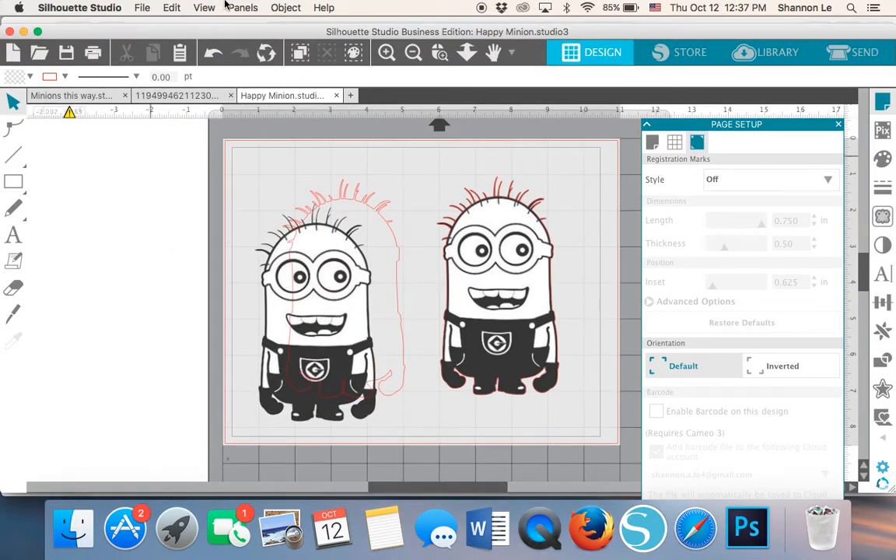
pyautogui.click(212, 54)
# Enlarge both minions together with their cut lines to about 10 by 8 in, nearly filling the print border.
pyautogui.moveTo(408, 298); pyautogui.dragTo(433, 334)
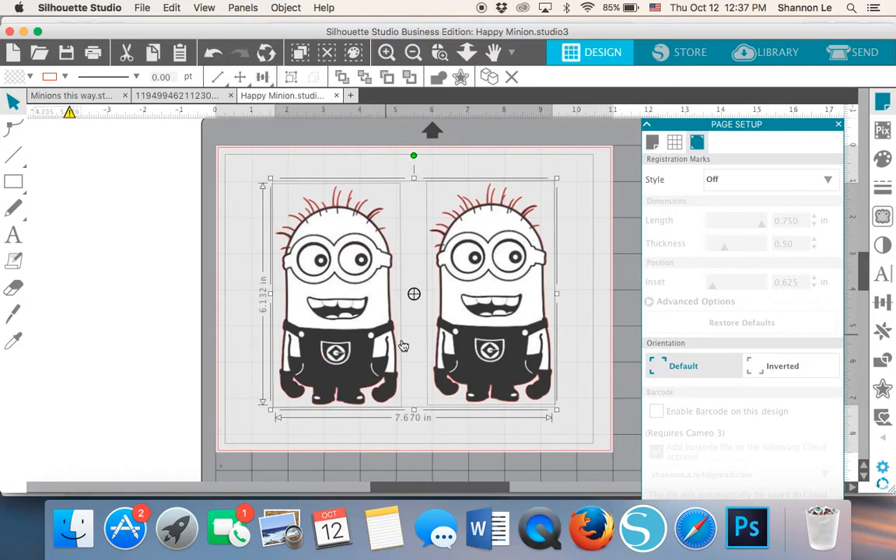
pyautogui.moveTo(372, 440); pyautogui.dragTo(297, 329)
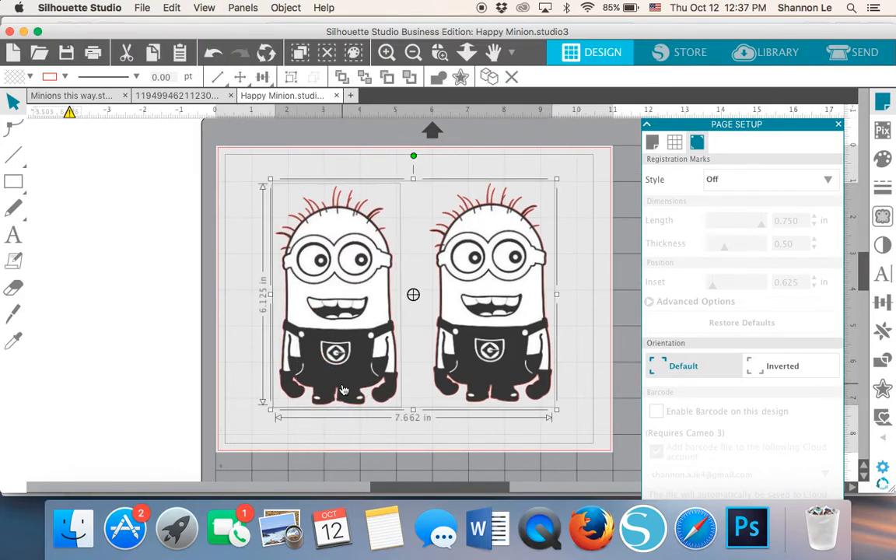
pyautogui.click(446, 439)
pyautogui.moveTo(573, 444); pyautogui.dragTo(254, 201)
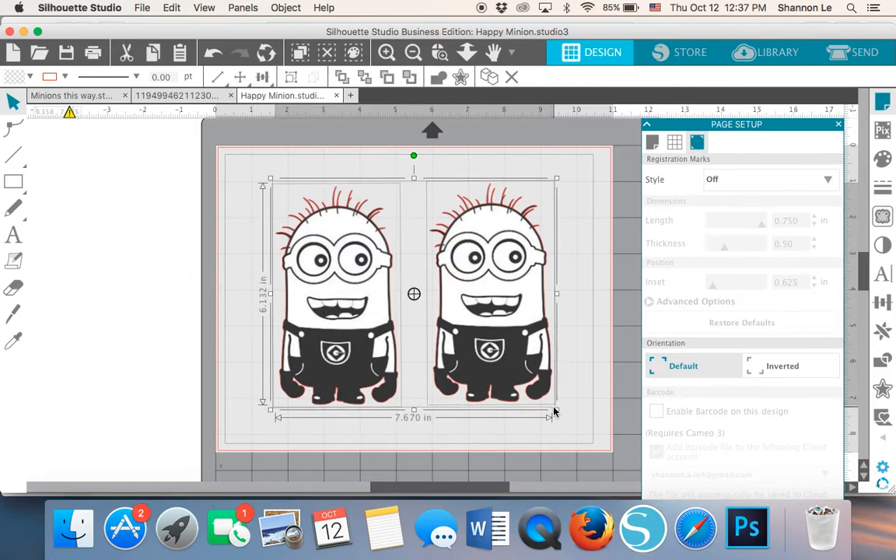
pyautogui.moveTo(557, 411); pyautogui.dragTo(522, 375)
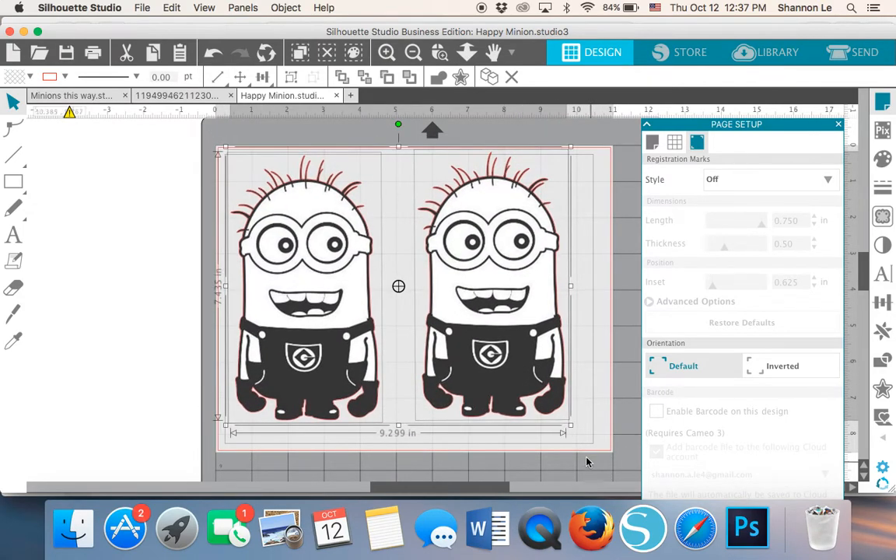
pyautogui.moveTo(571, 427); pyautogui.dragTo(600, 440)
pyautogui.click(601, 432)
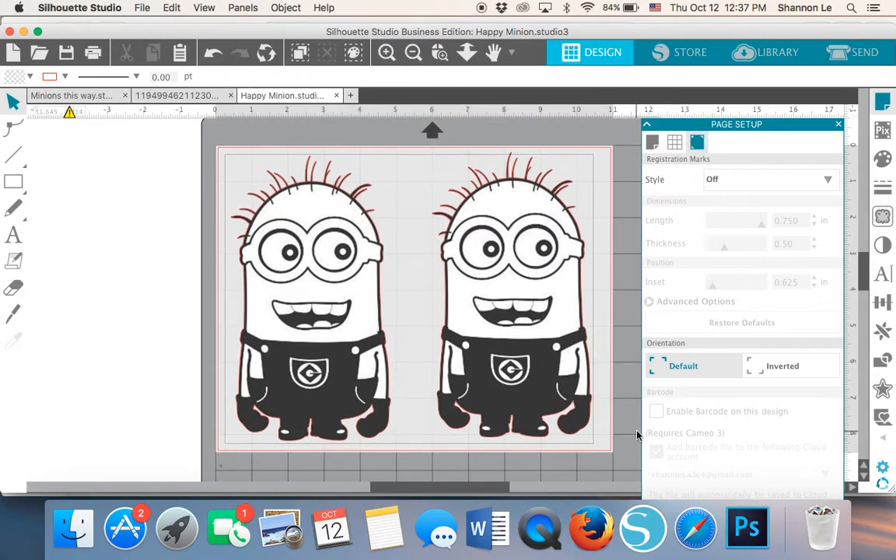
# Nudge both minions with their cut lines slightly left and down within the print border, and deselect them.
pyautogui.moveTo(602, 426); pyautogui.dragTo(245, 293)
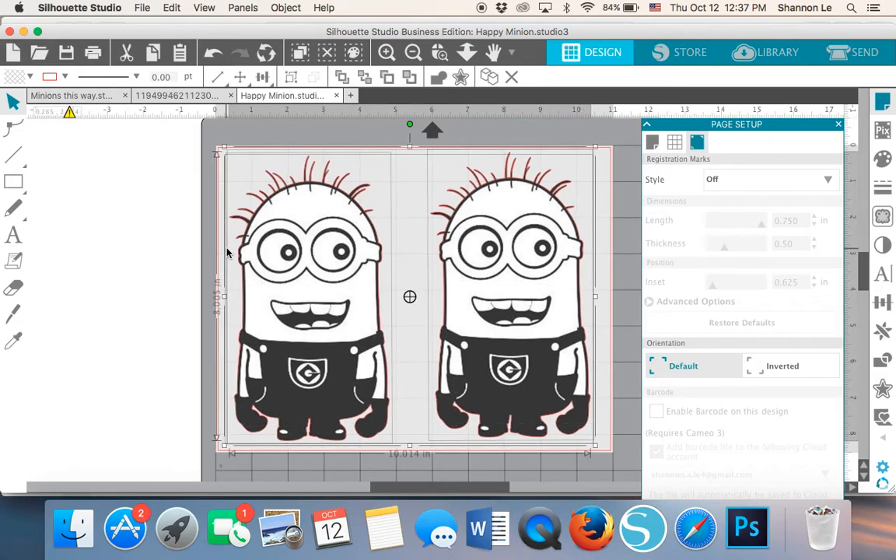
pyautogui.click(142, 249)
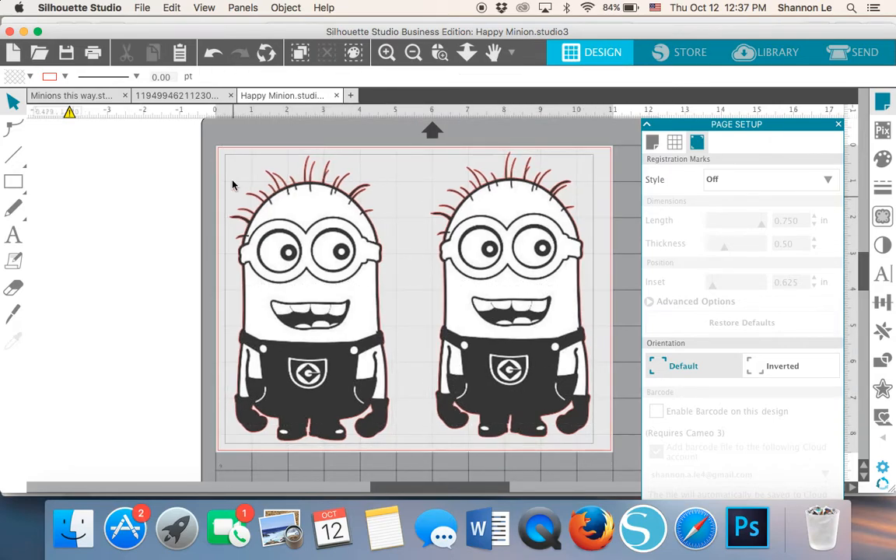
pyautogui.click(653, 141)
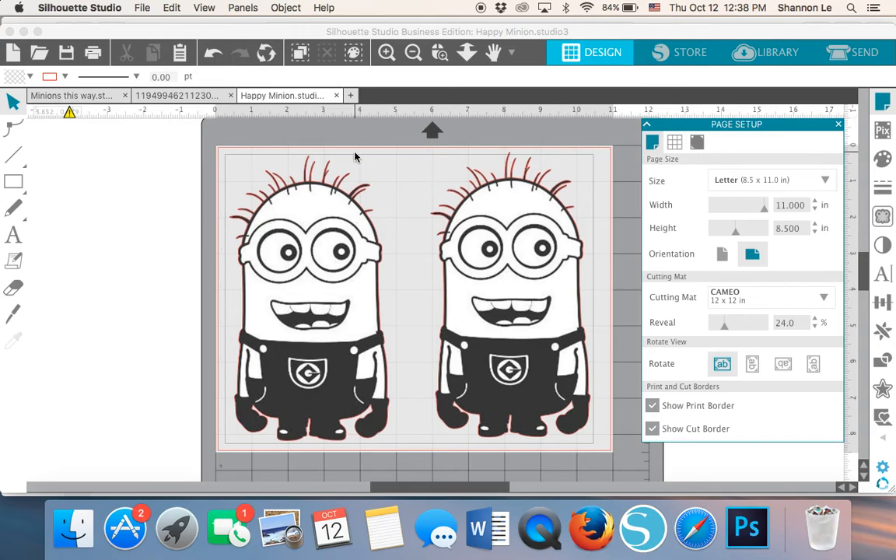
pyautogui.moveTo(356, 154); pyautogui.dragTo(447, 184)
pyautogui.press('Down')
pyautogui.press('Down')
pyautogui.press('Down')
pyautogui.press('Down')
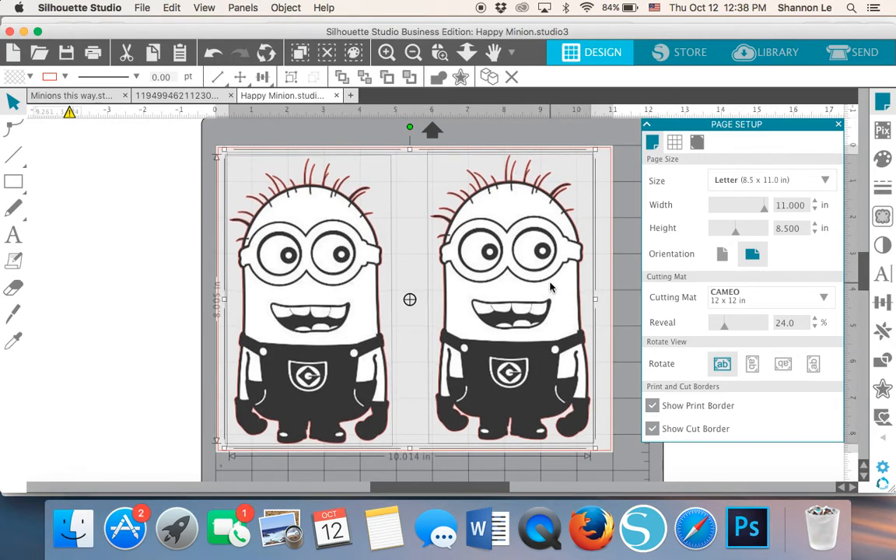
pyautogui.press('Left')
pyautogui.press('Down')
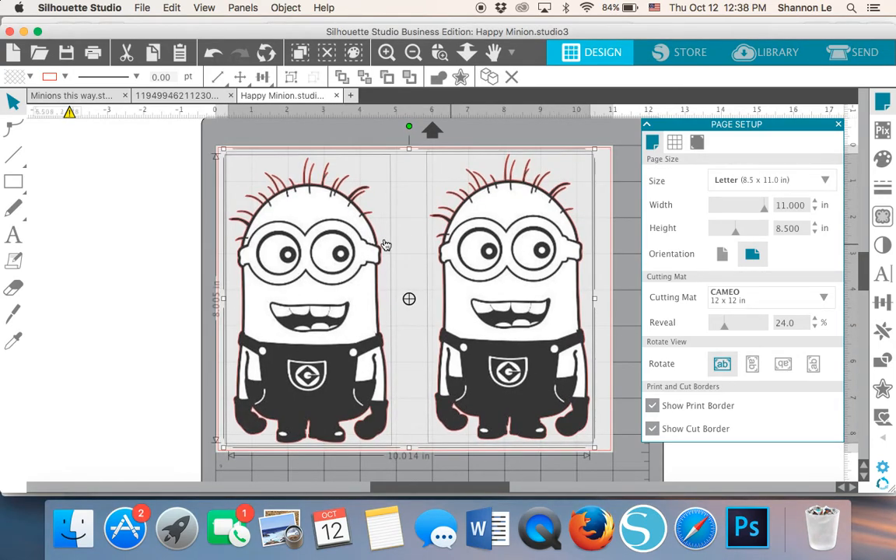
pyautogui.click(124, 235)
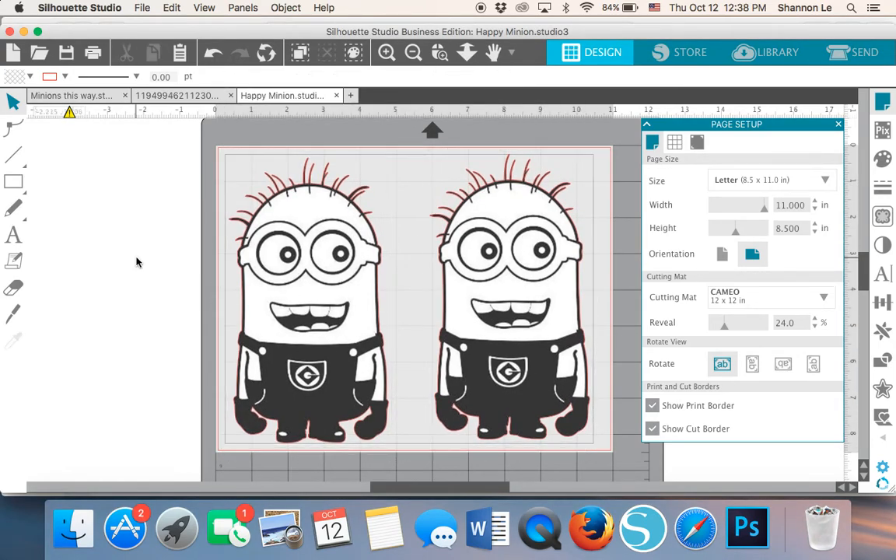
# Look through the grid and registration mark settings of the page and return to the page size settings.
pyautogui.click(675, 144)
pyautogui.click(697, 146)
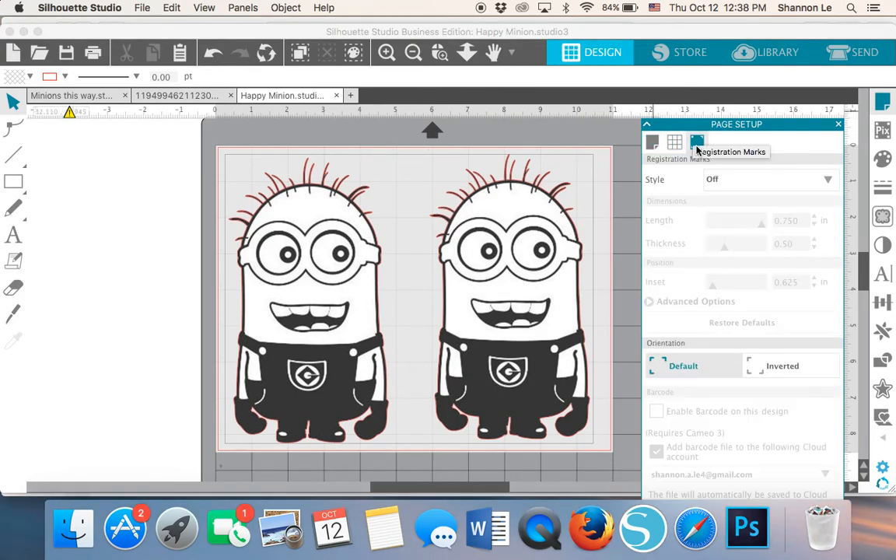
pyautogui.click(655, 145)
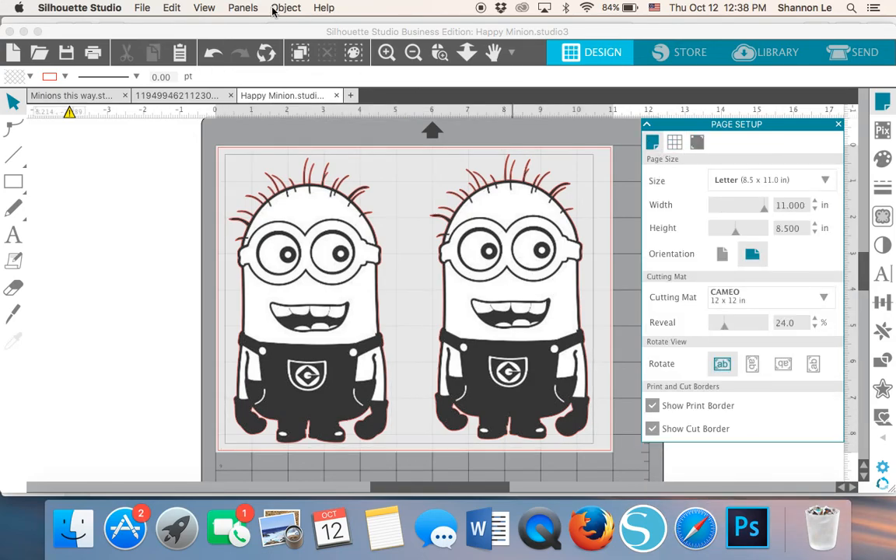